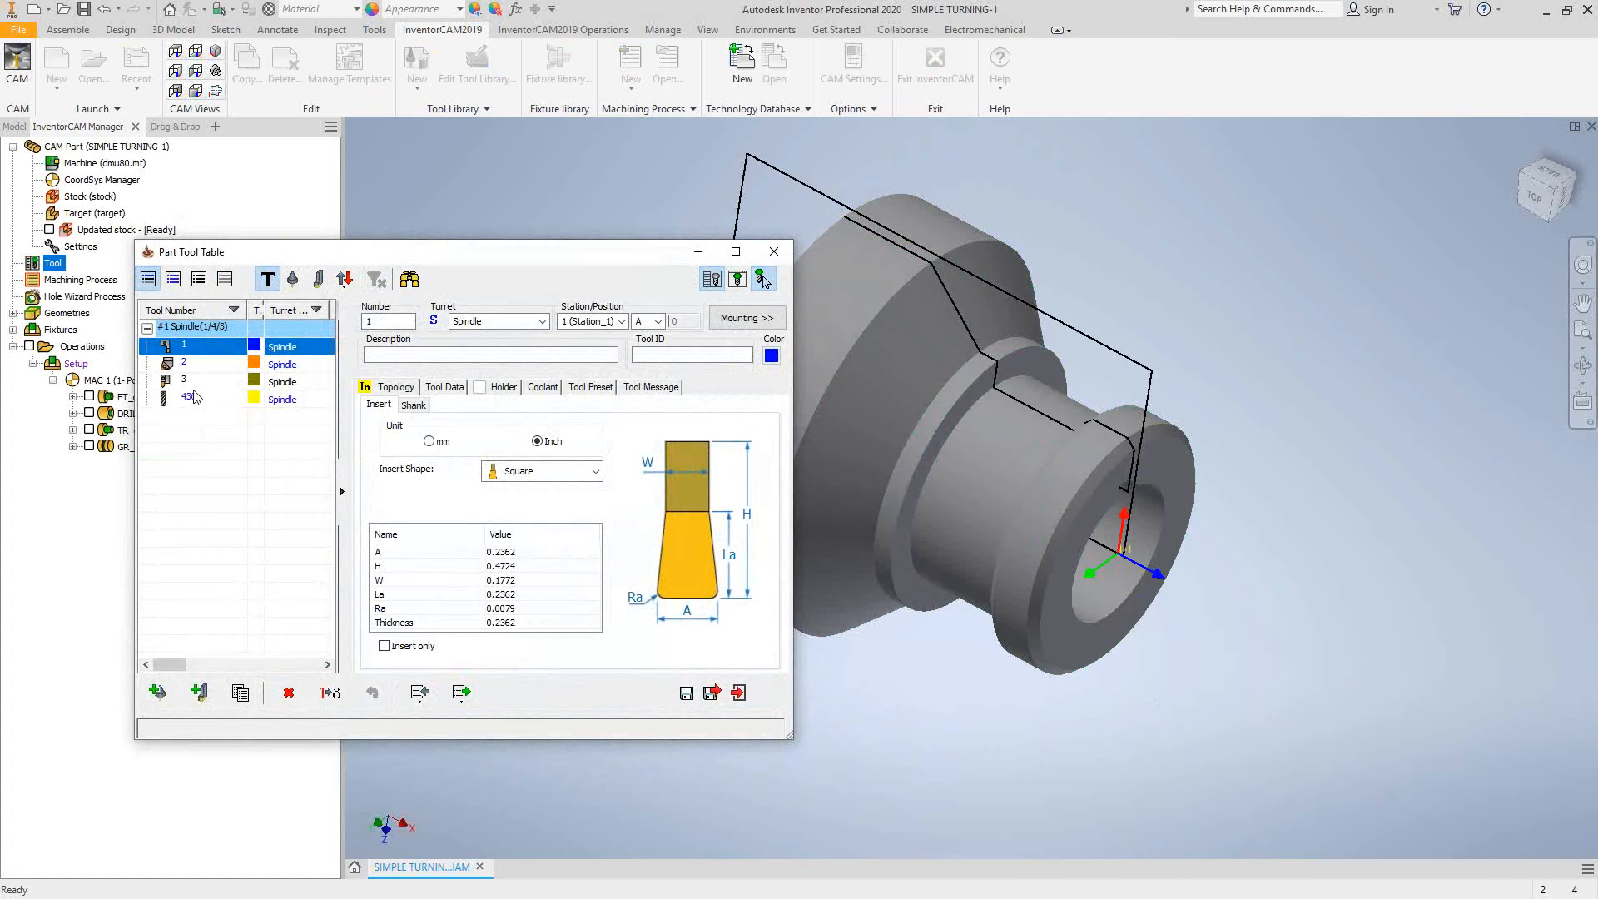
Select tool 3 in the part tool table, preview it on the model and keep its insert shape as Triangle
{"action": "left_click", "coordinate": [195, 385]}
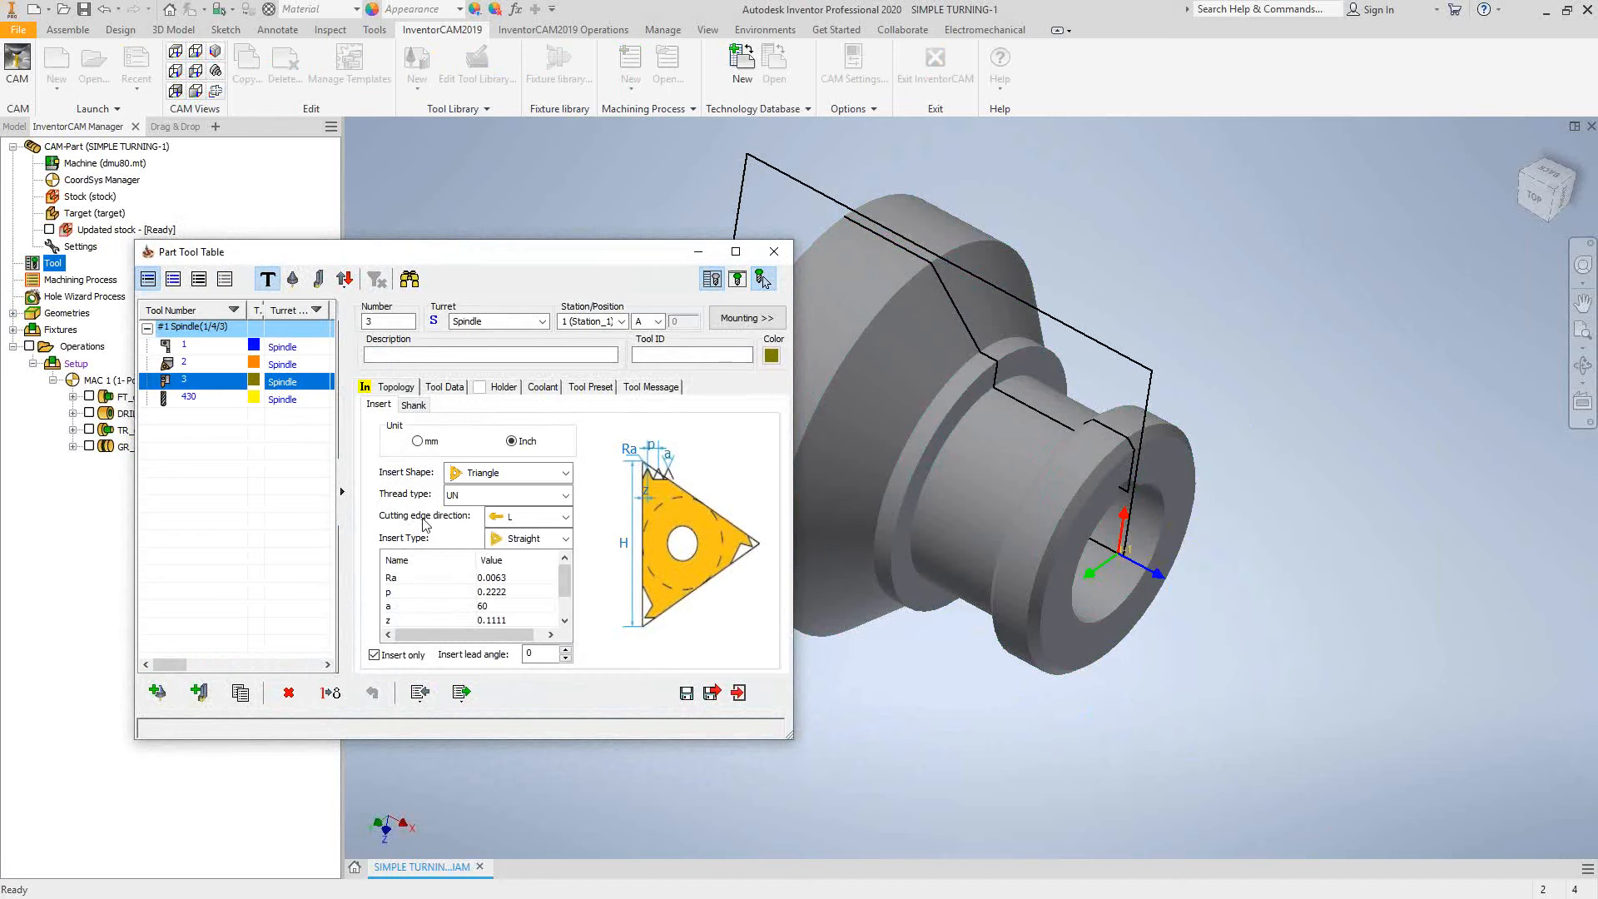
{"action": "left_click", "coordinate": [764, 276]}
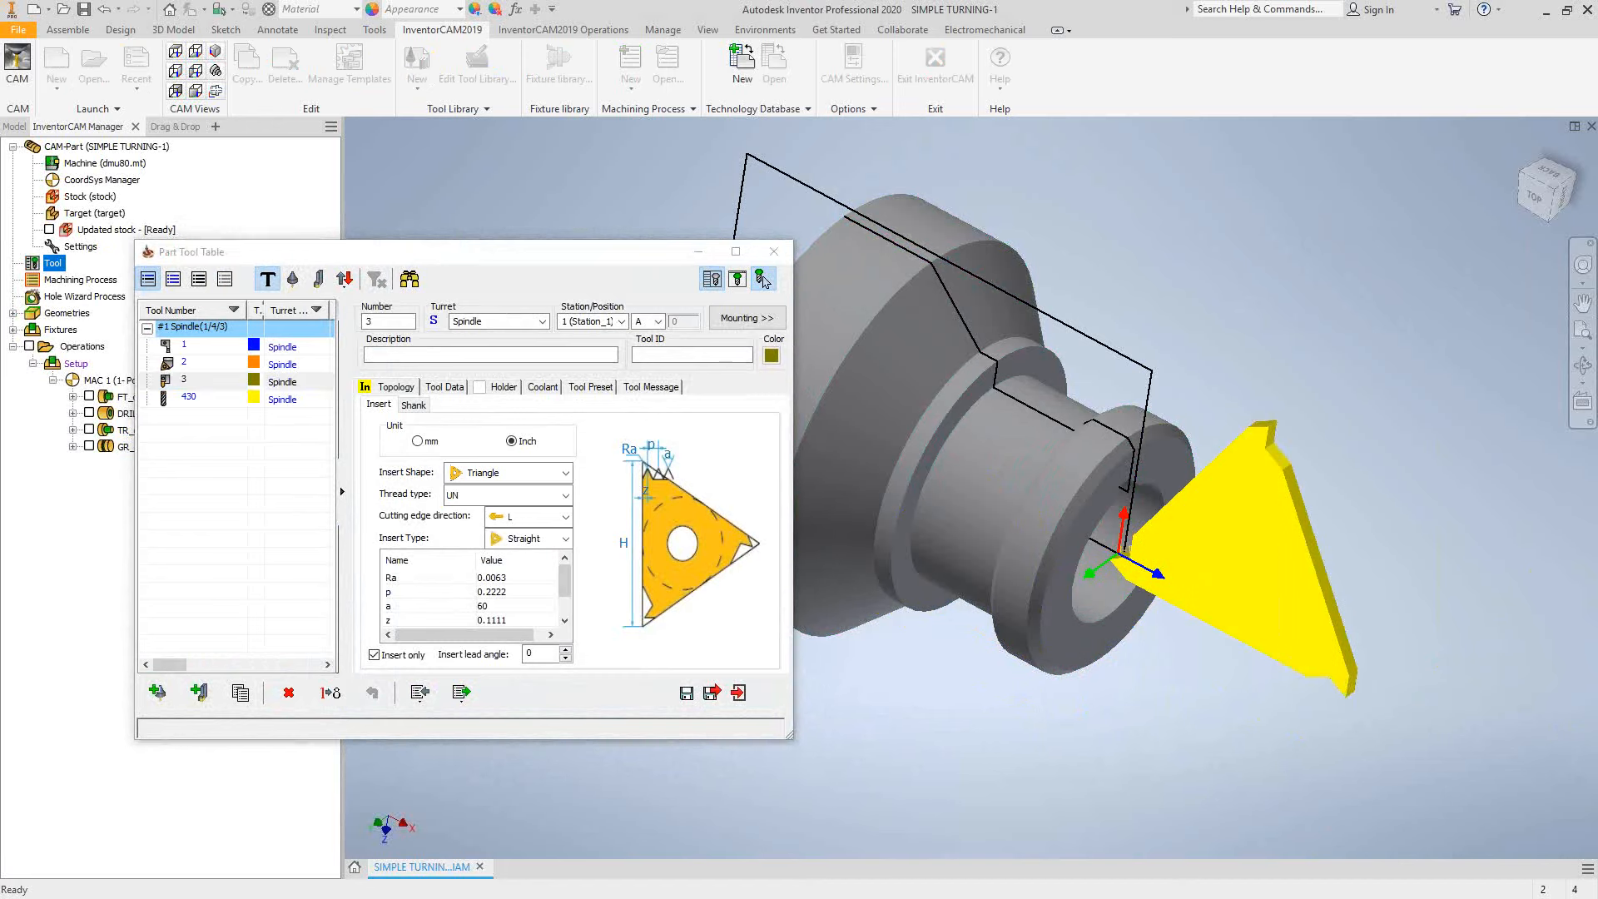
{"action": "left_click", "coordinate": [564, 475]}
{"action": "left_click", "coordinate": [600, 460]}
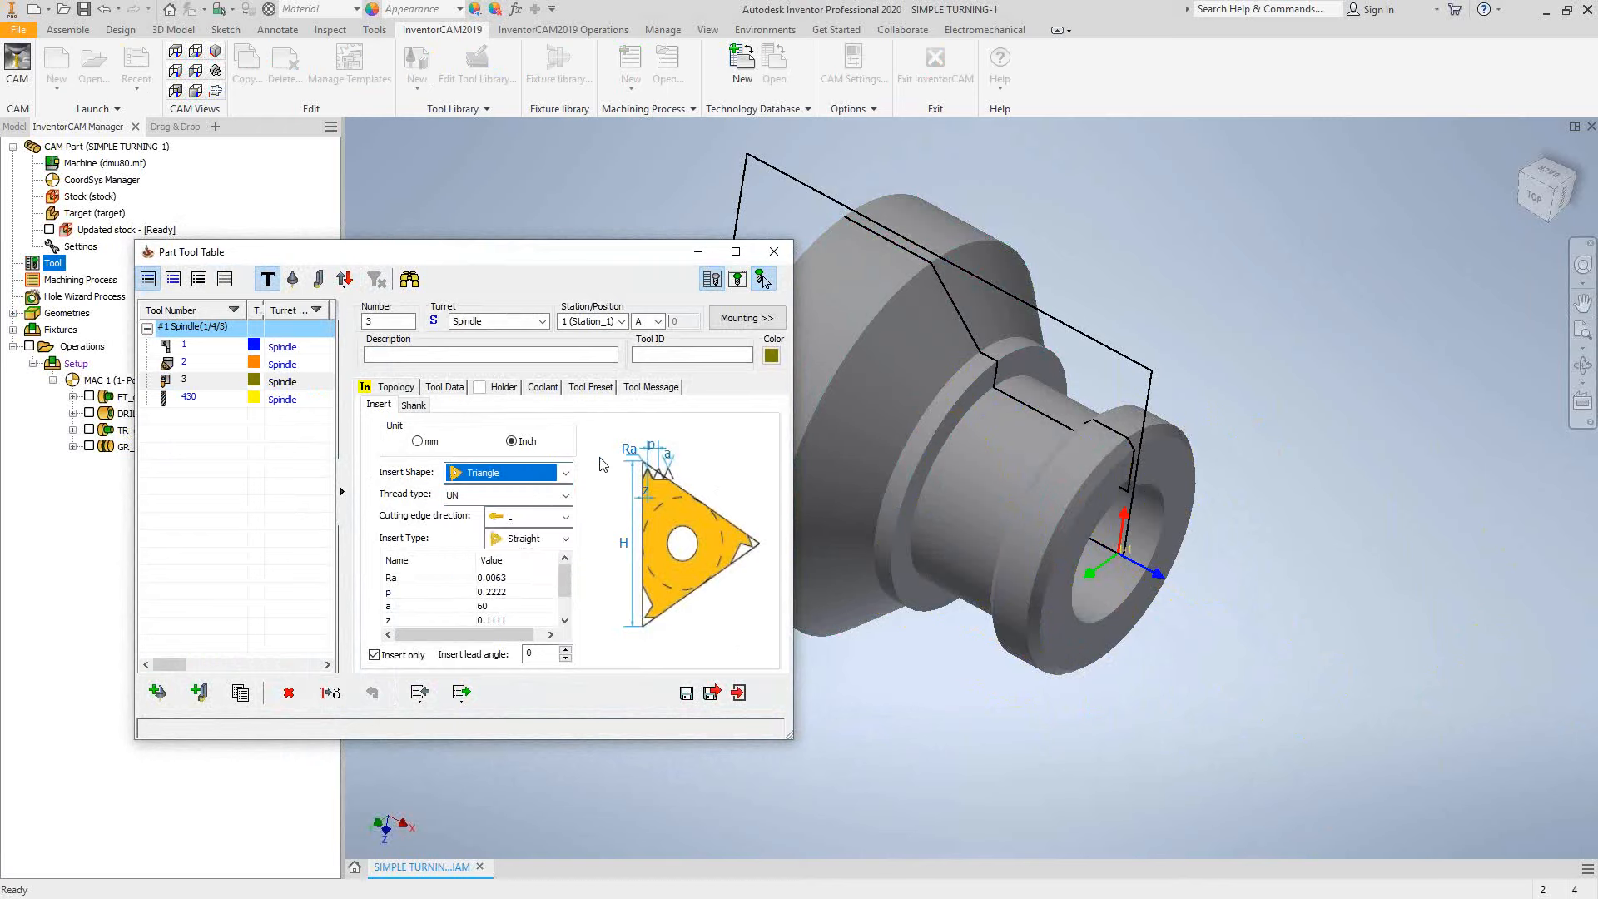
Choose the 2 1/4 x 4 1/2 thread from the UN standard table for tool 3's insert
{"action": "left_click", "coordinate": [565, 496]}
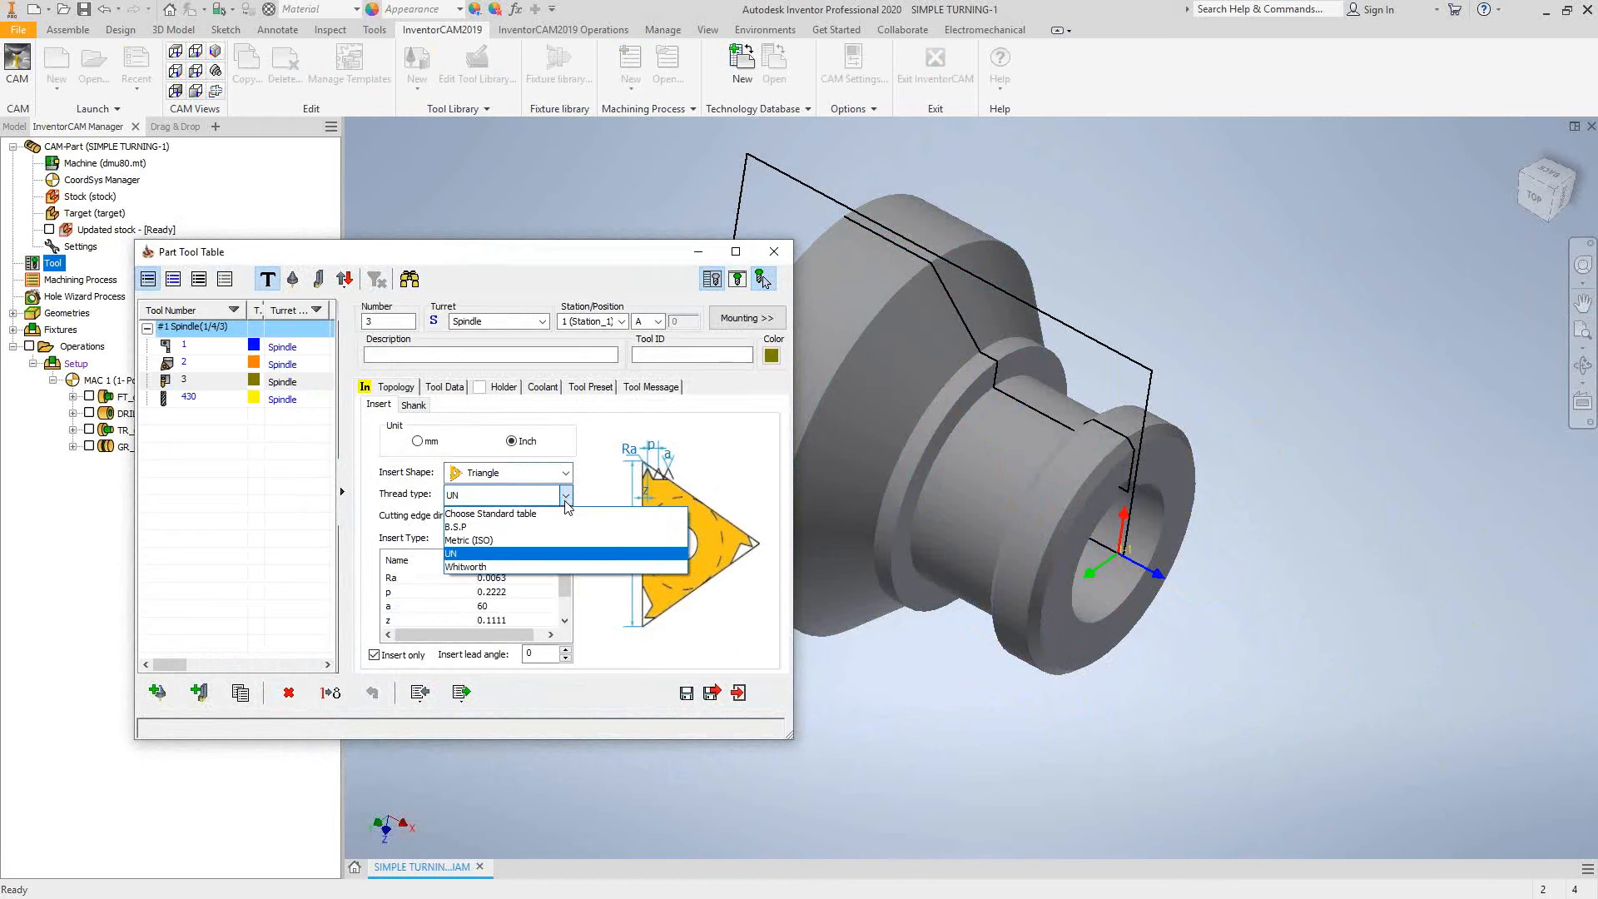
{"action": "left_click", "coordinate": [475, 513]}
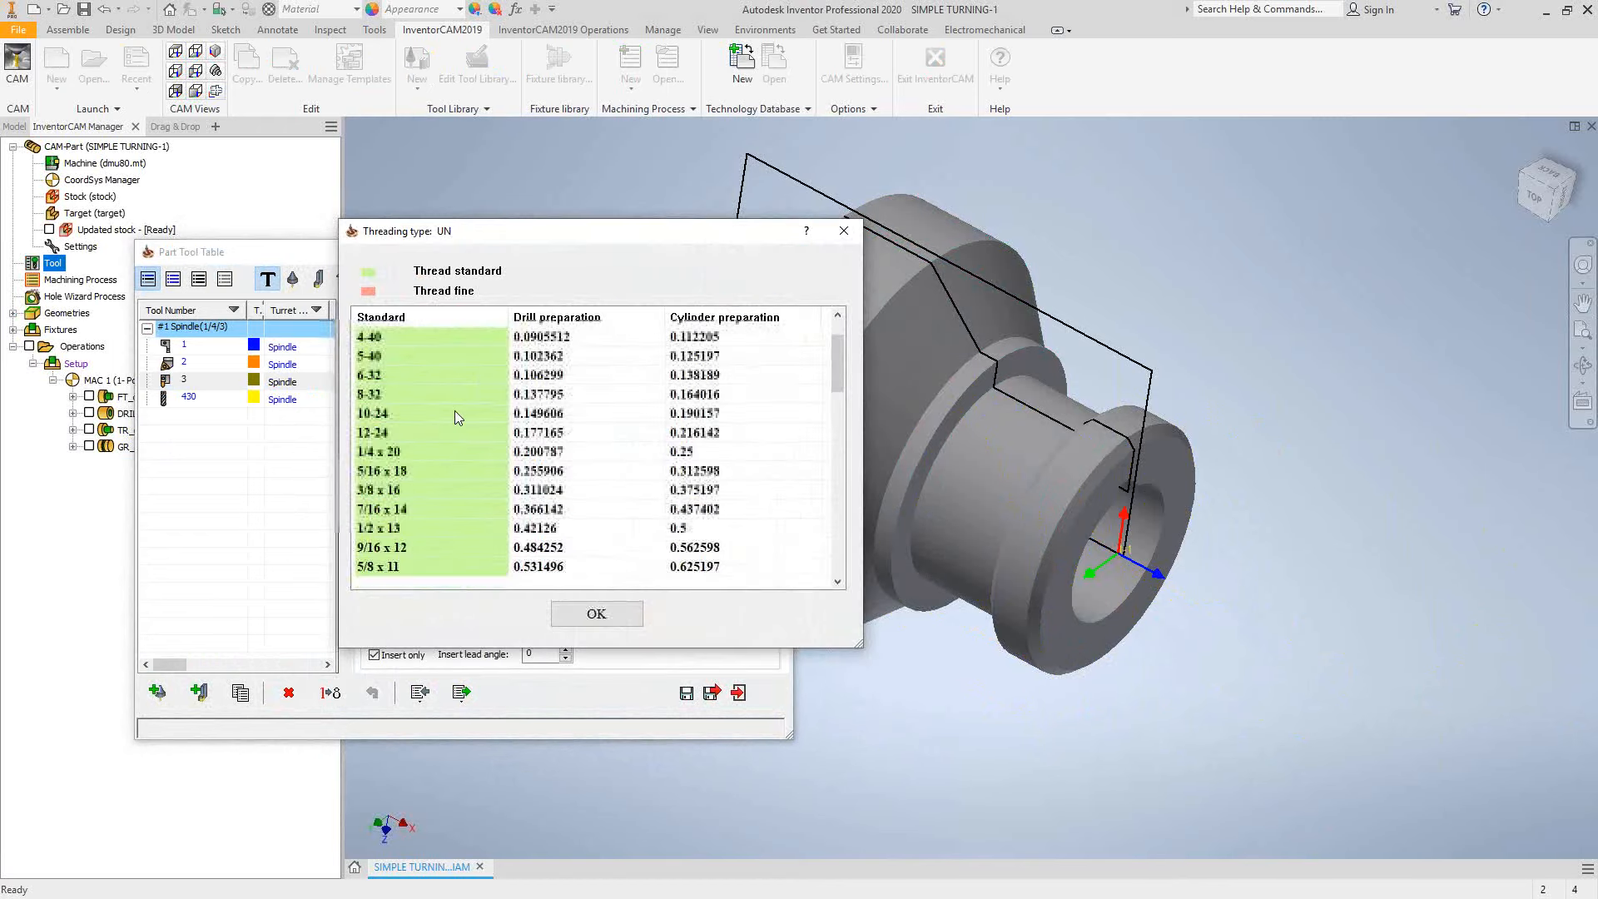
{"action": "scroll", "coordinate": [455, 411], "scroll_direction": "down", "scroll_amount": 7}
{"action": "scroll", "coordinate": [463, 387], "scroll_direction": "up", "scroll_amount": 4}
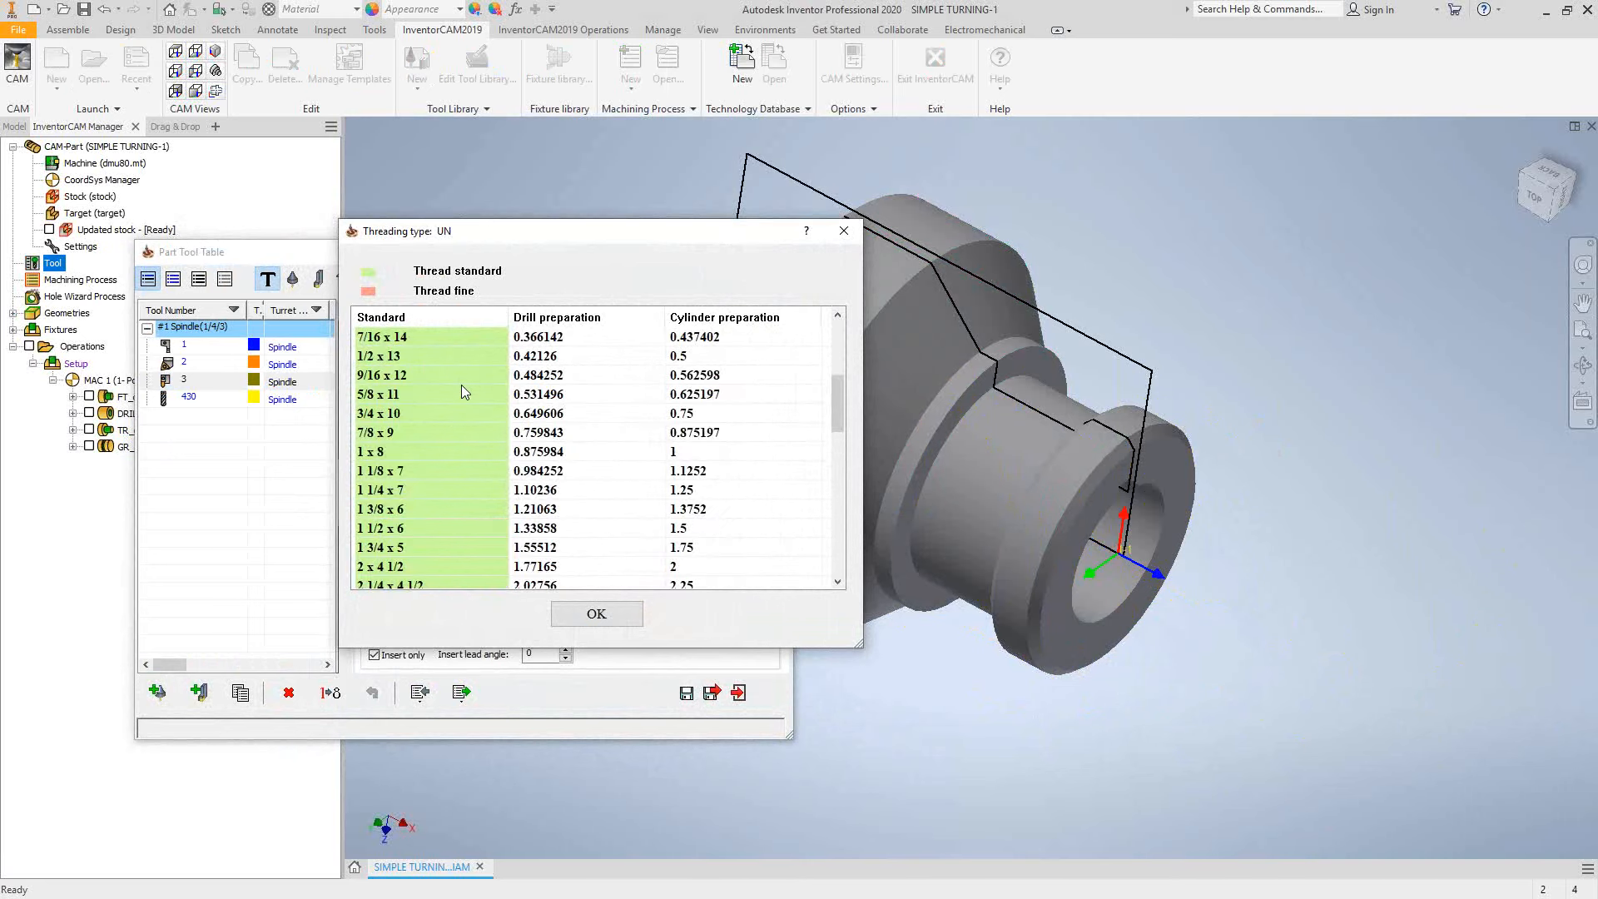
{"action": "scroll", "coordinate": [463, 392], "scroll_direction": "down", "scroll_amount": 1}
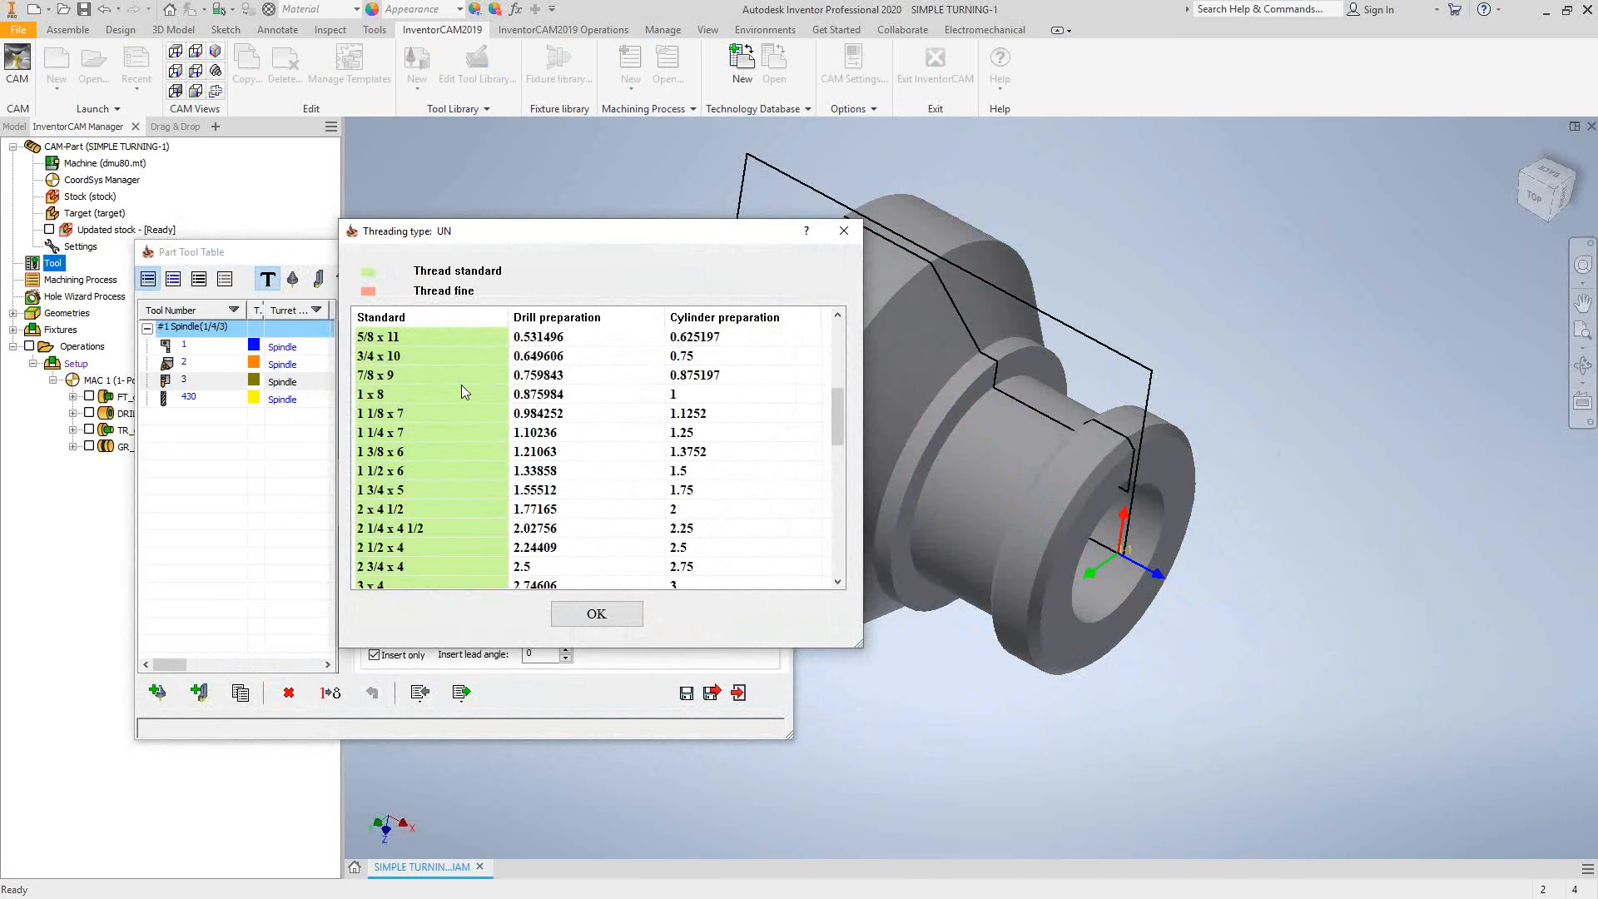
{"action": "left_click", "coordinate": [377, 531]}
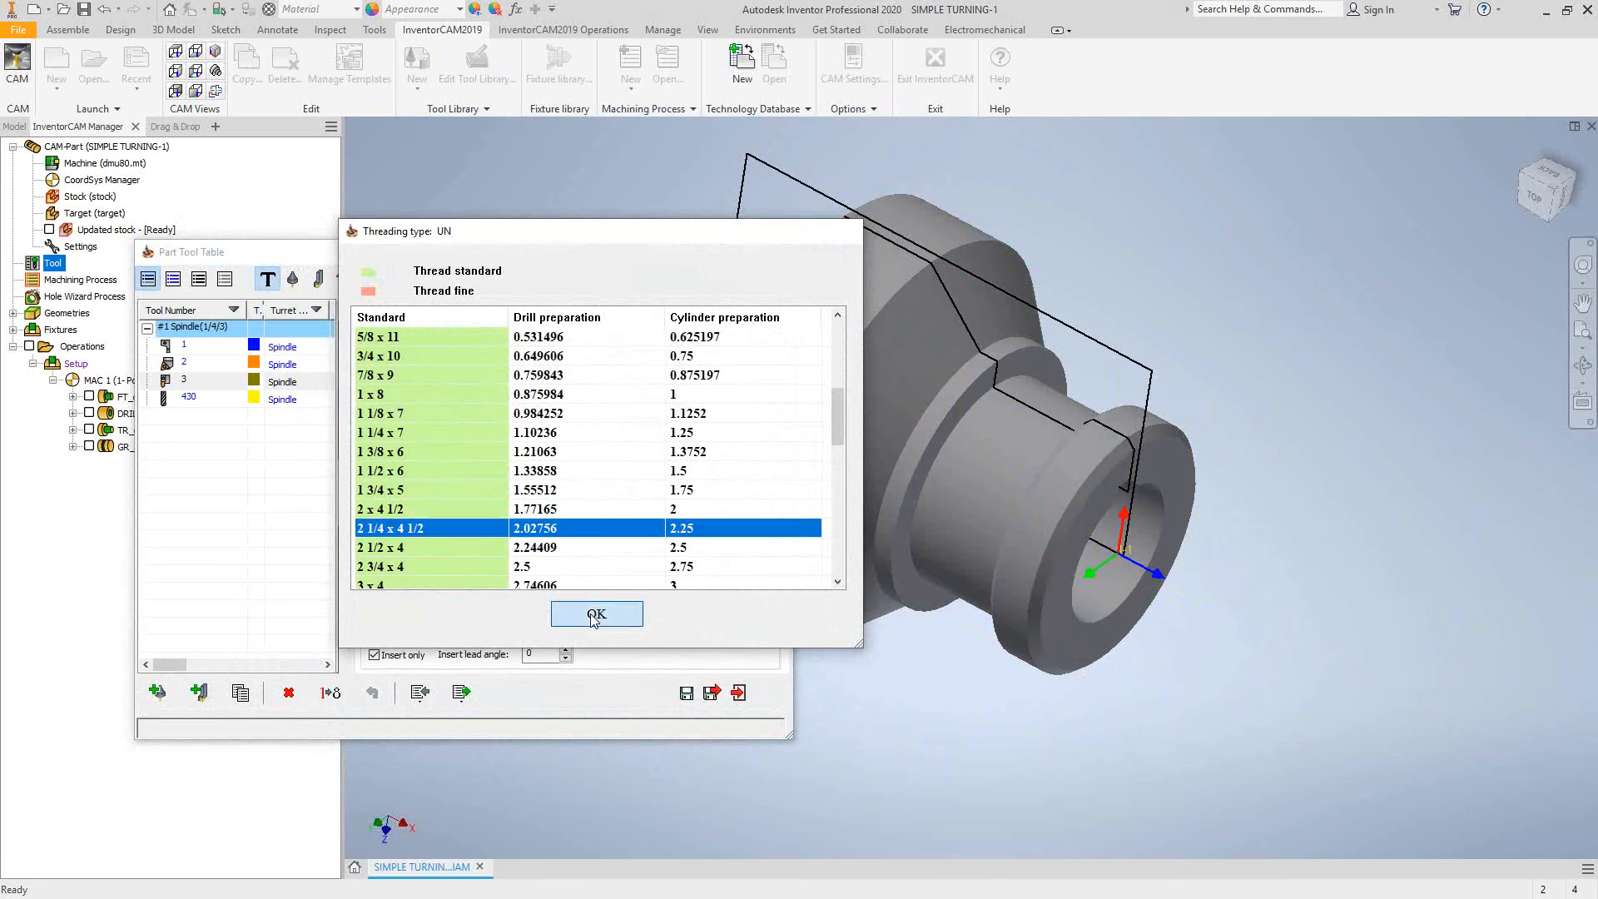
{"action": "left_click", "coordinate": [596, 614]}
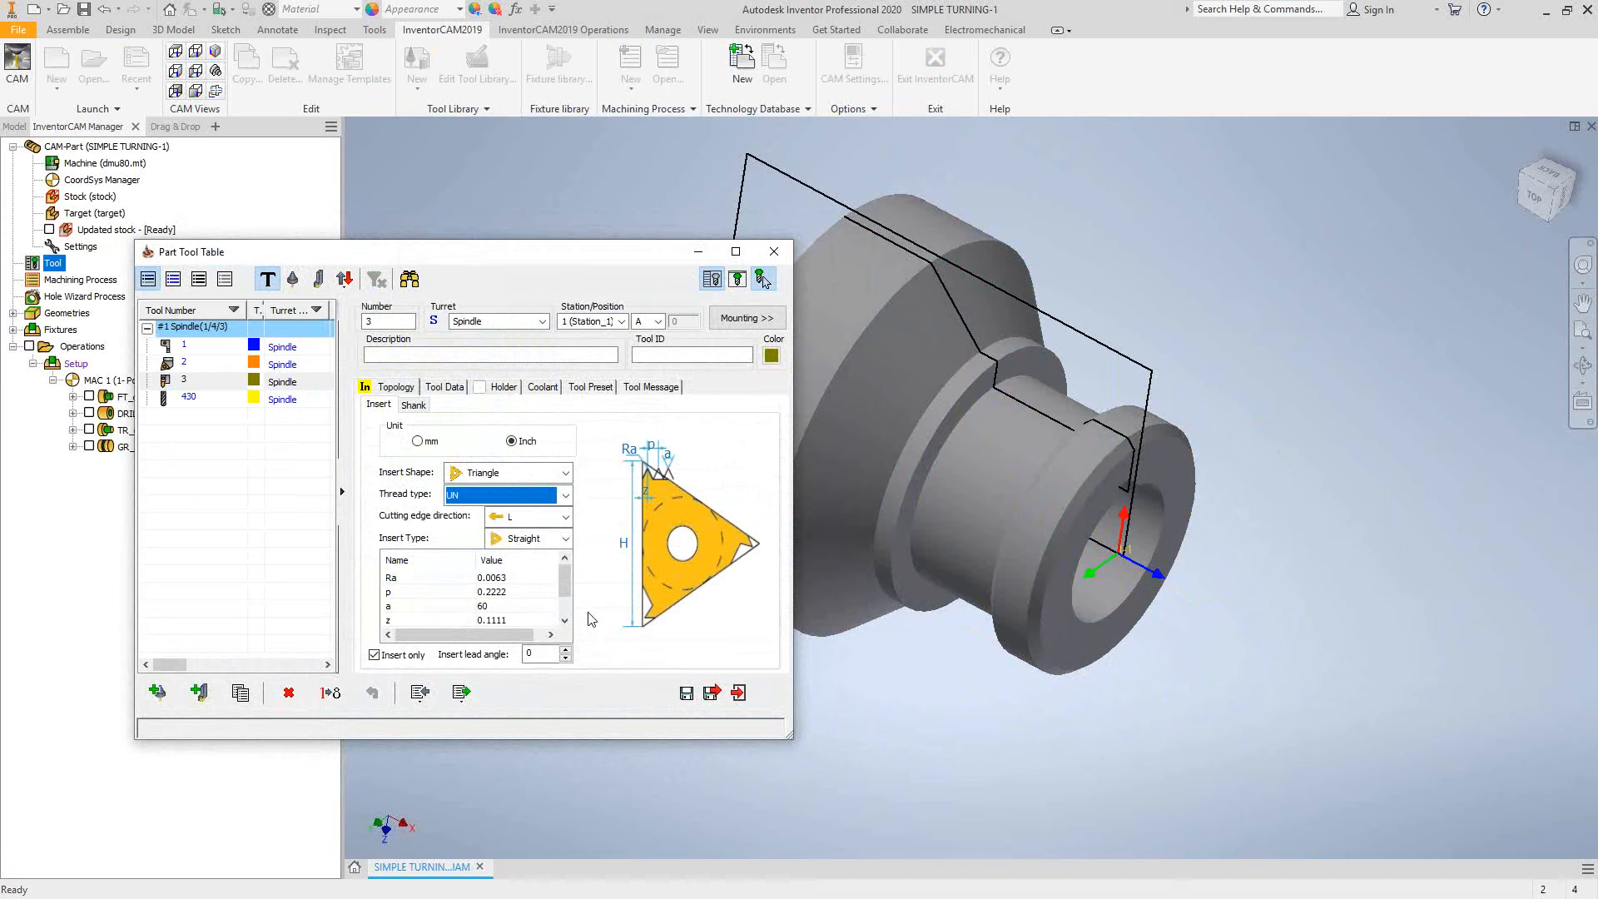
Keep tool 3's insert type as Straight, check the insert's dimension values and close the part tool table
{"action": "left_click", "coordinate": [566, 541]}
{"action": "left_click", "coordinate": [599, 526]}
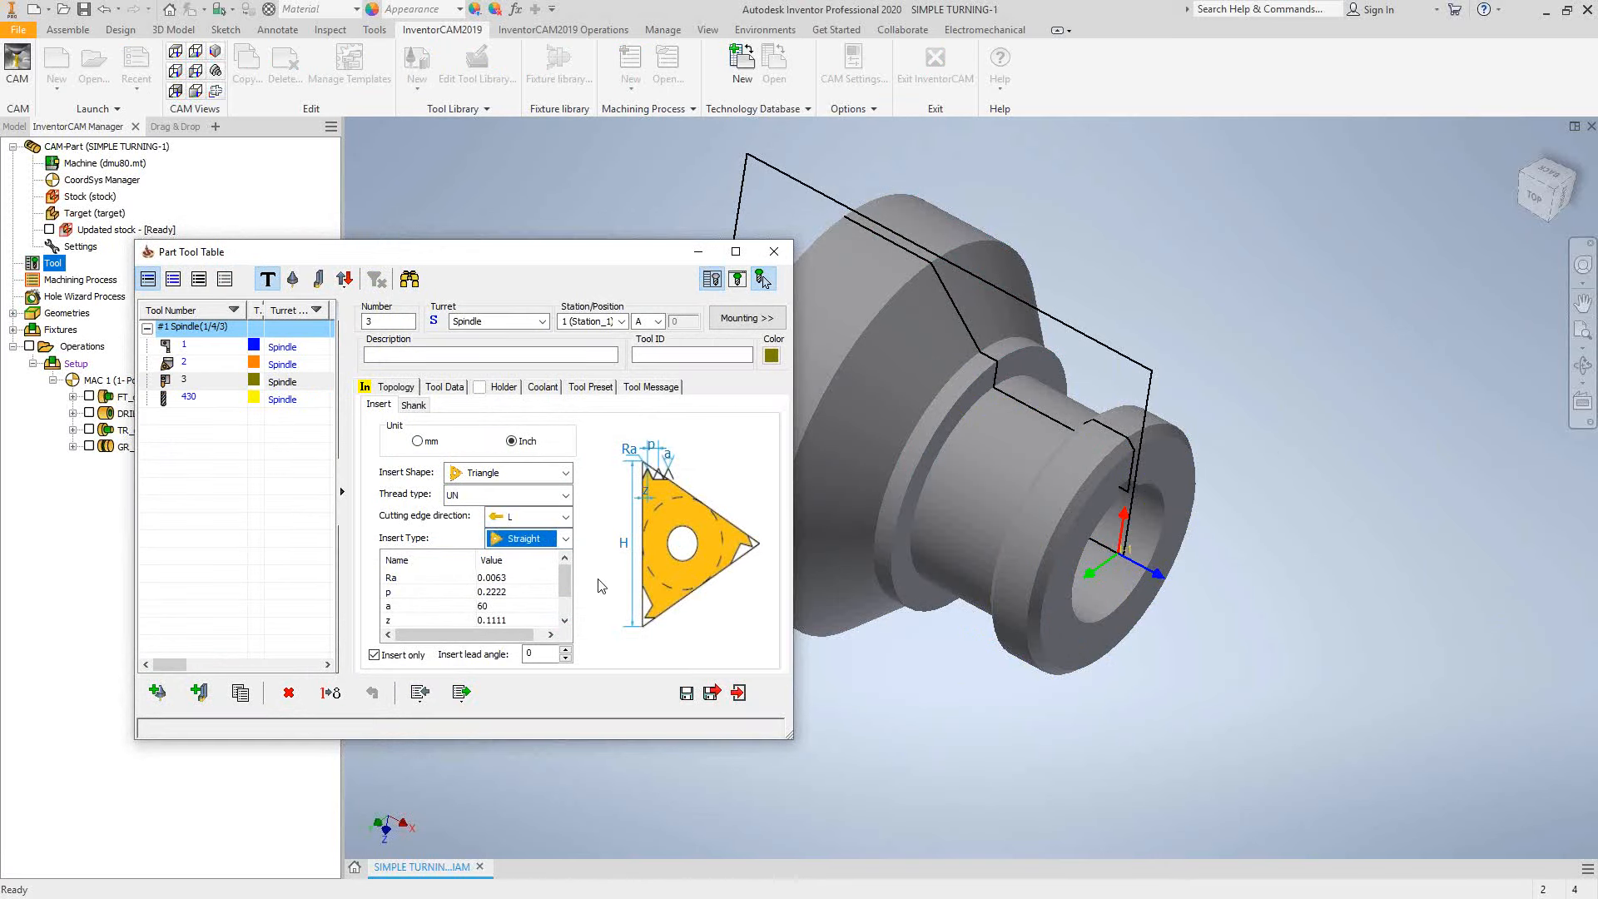
{"action": "mouse_move", "coordinate": [567, 580]}
{"action": "left_mouse_down"}
{"action": "mouse_move", "coordinate": [568, 609]}
{"action": "mouse_move", "coordinate": [567, 578]}
{"action": "left_mouse_up"}
{"action": "left_click", "coordinate": [740, 695]}
{"action": "left_click", "coordinate": [731, 432]}
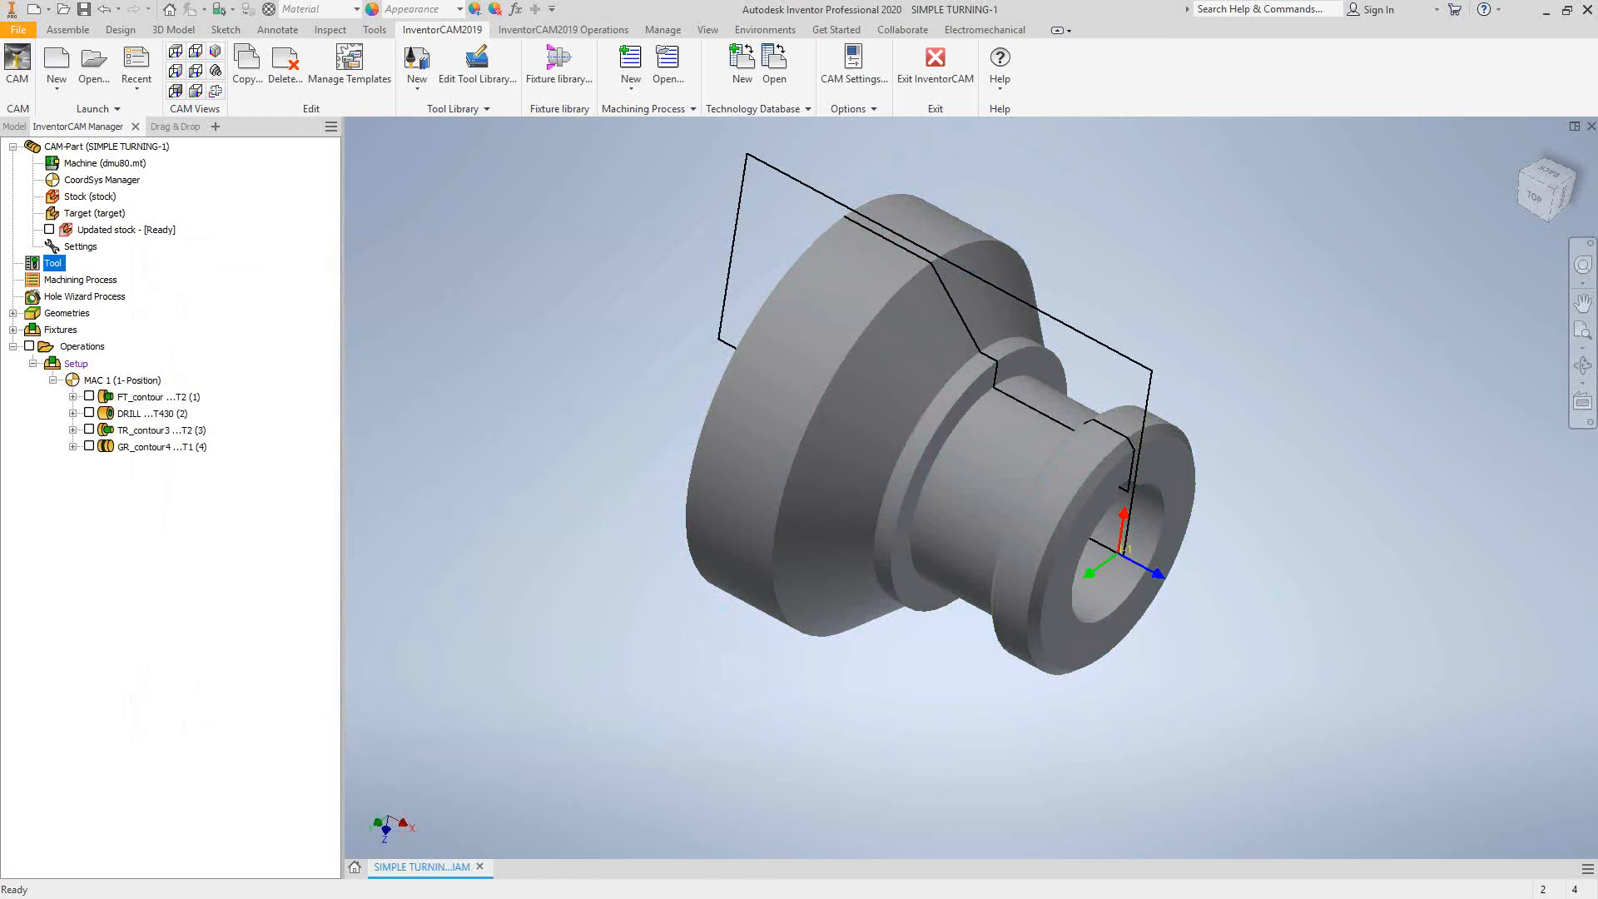
Add a turning Threading operation after the GR_contour4 grooving operation
{"action": "left_click", "coordinate": [130, 450]}
{"action": "right_click", "coordinate": [131, 454]}
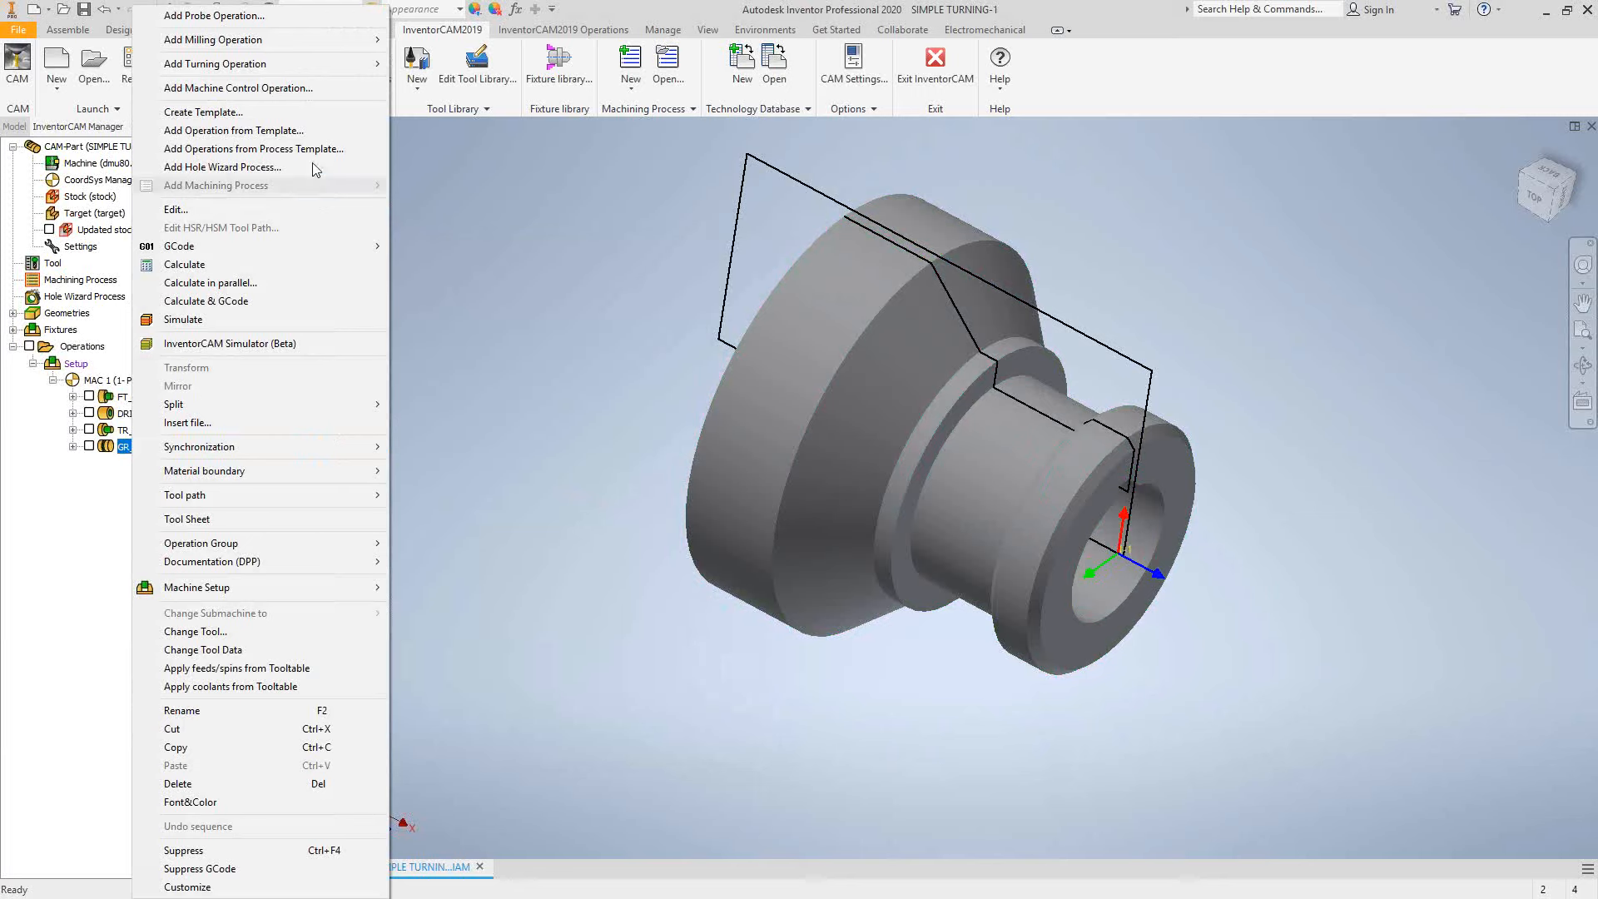
{"action": "mouse_move", "coordinate": [315, 72]}
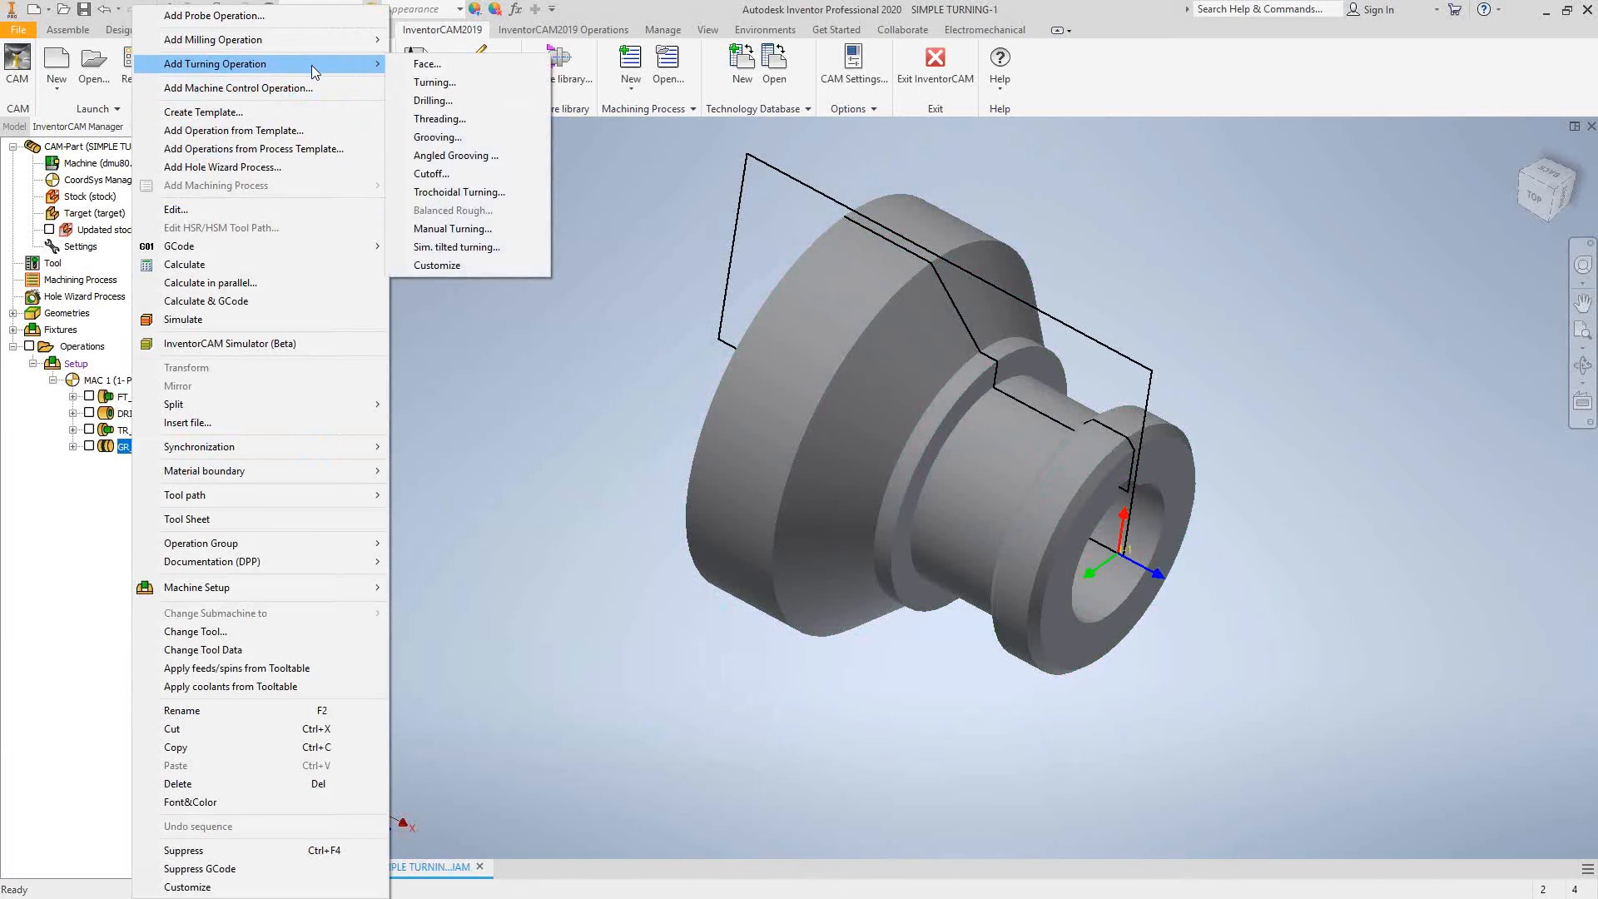
{"action": "left_click", "coordinate": [438, 118]}
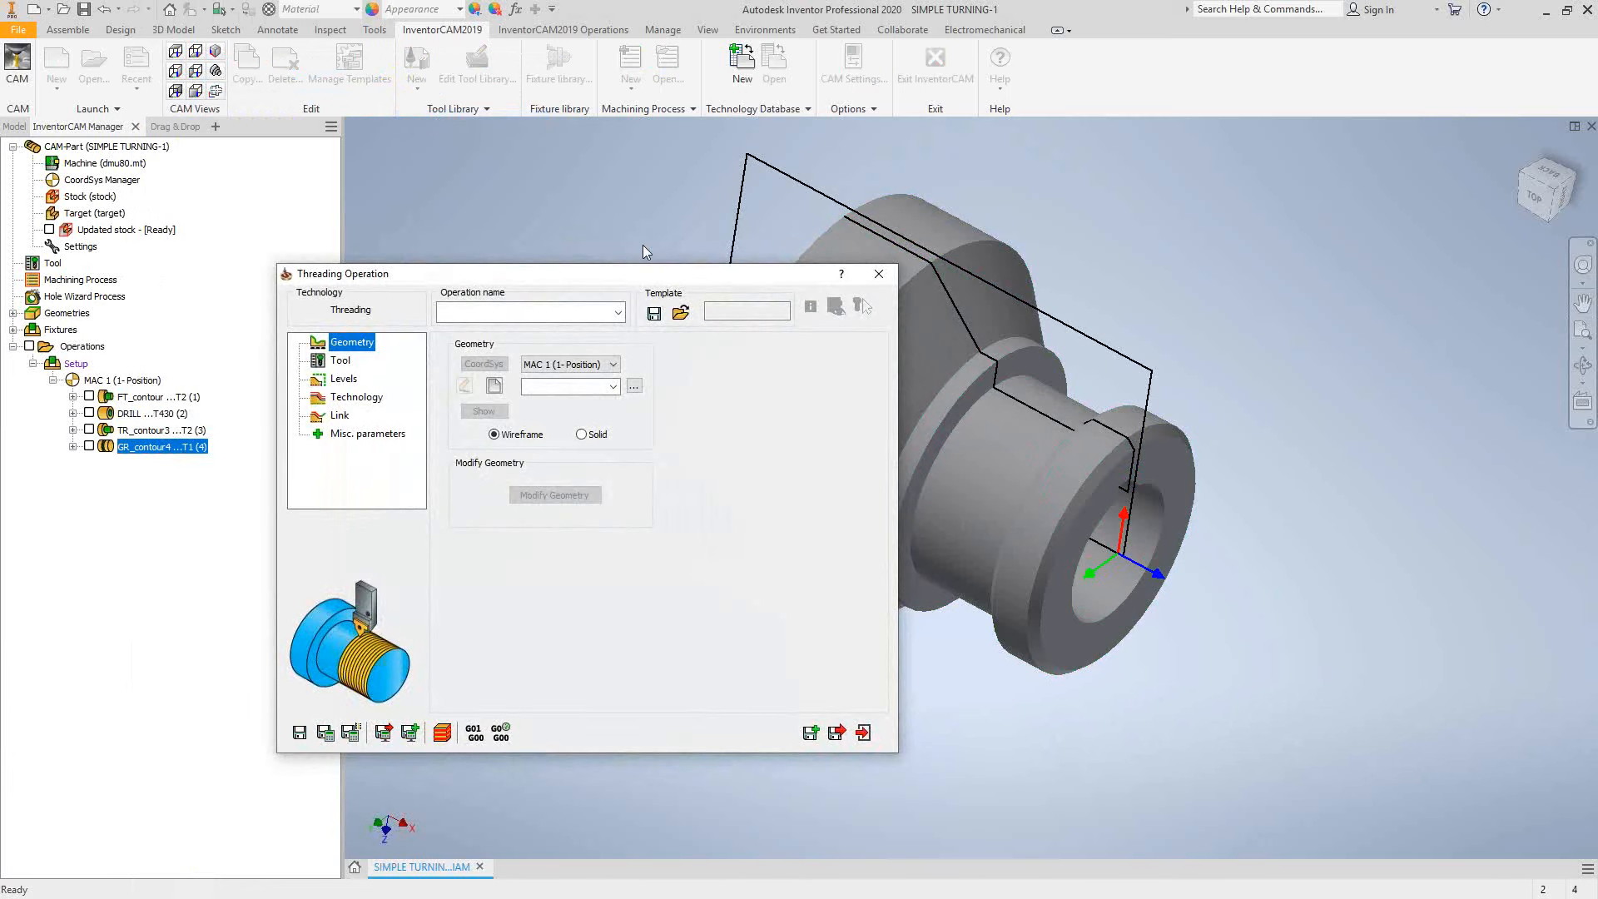
Define the wireframe threading geometry contour7 from the straight profile line along the front flange's outer diameter
{"action": "left_click", "coordinate": [495, 385]}
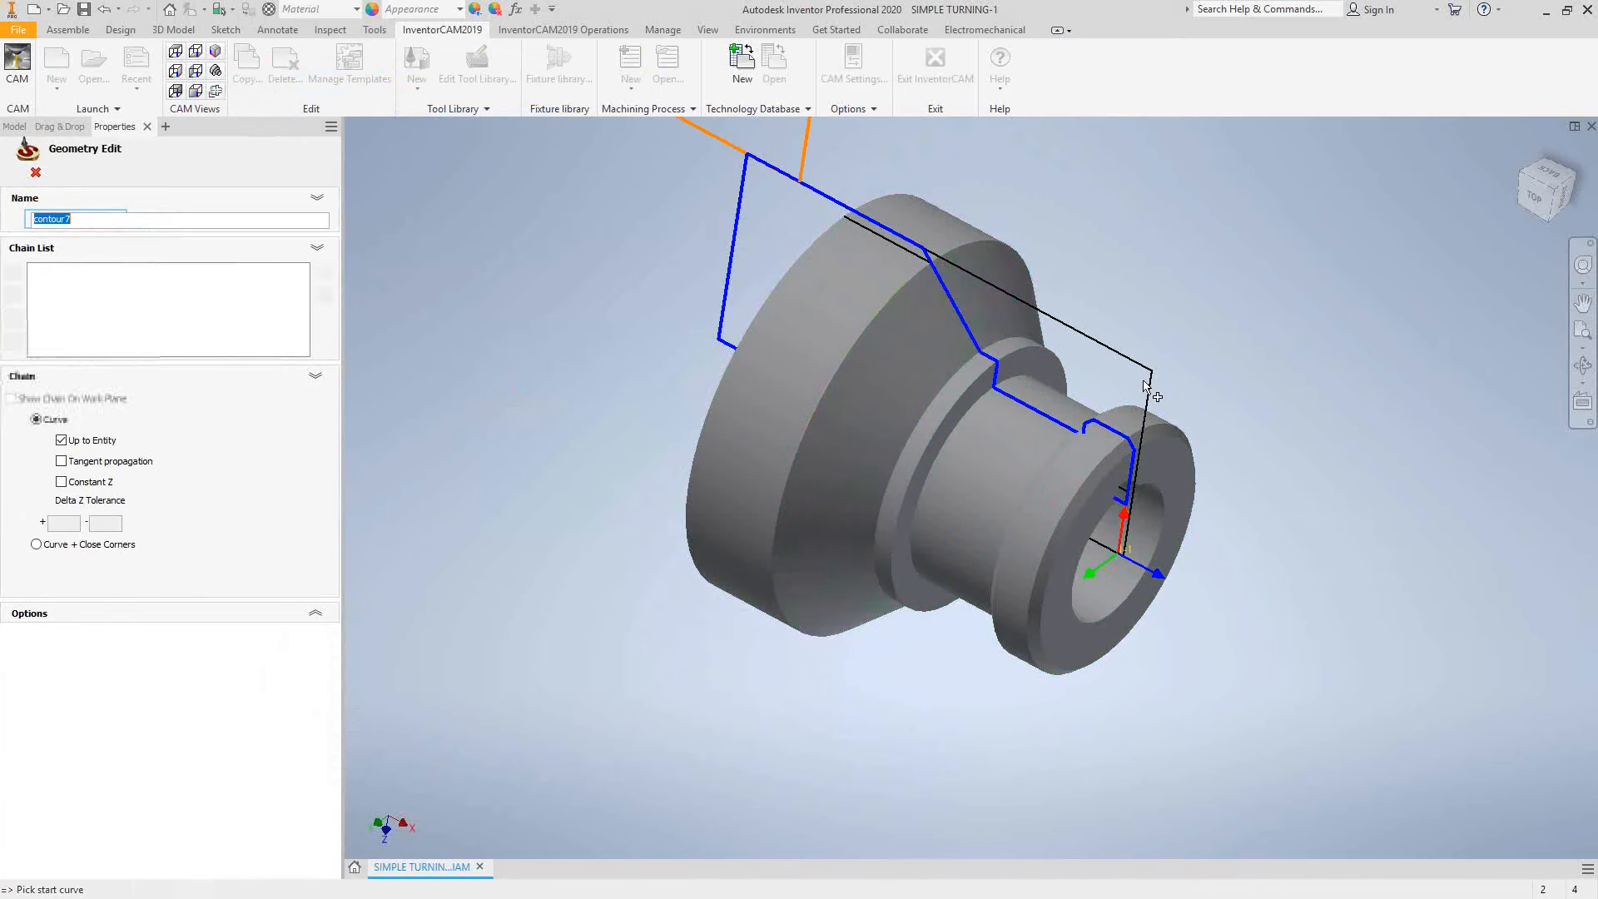
{"action": "scroll", "coordinate": [1040, 404], "scroll_direction": "up", "scroll_amount": 5}
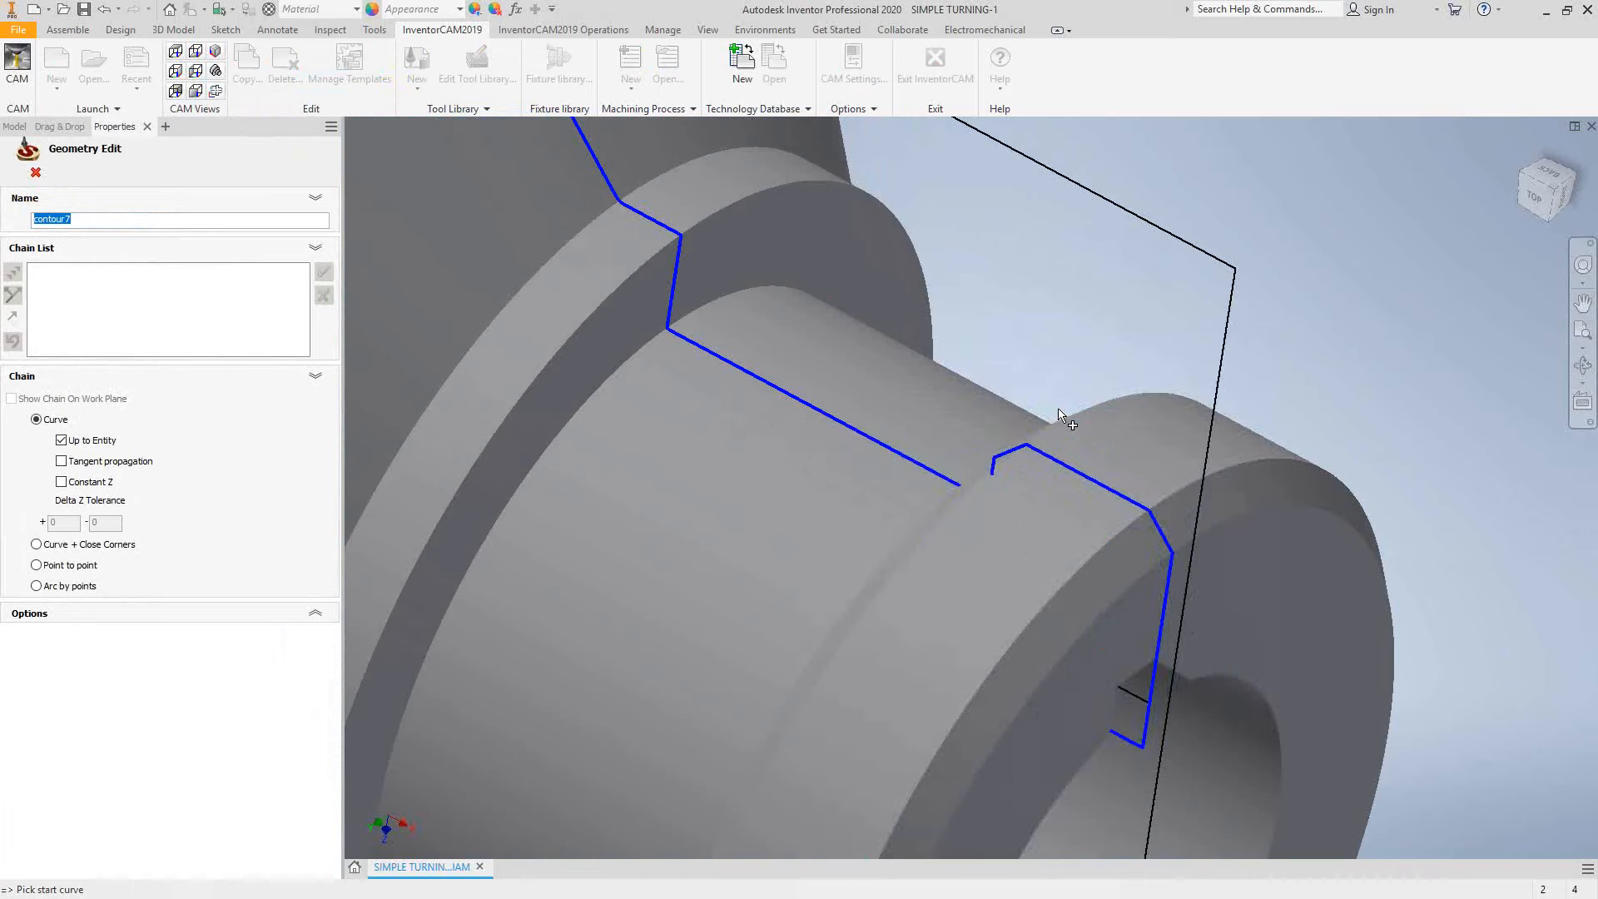
{"action": "left_click", "coordinate": [1127, 500]}
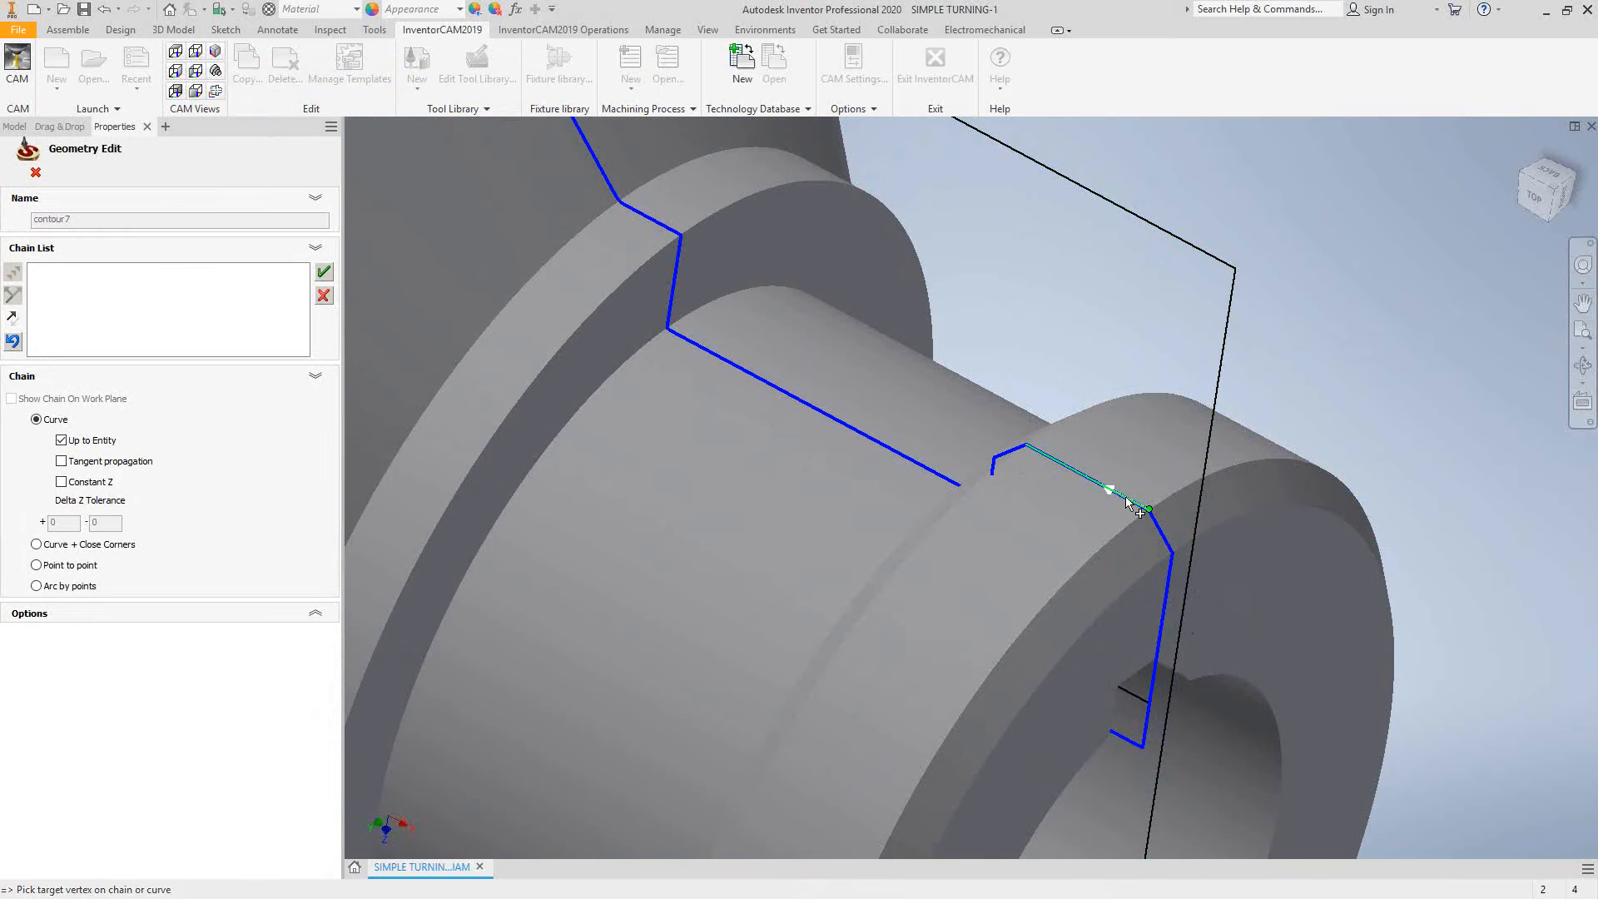
{"action": "scroll", "coordinate": [1127, 499], "scroll_direction": "up", "scroll_amount": 2}
{"action": "scroll", "coordinate": [1128, 502], "scroll_direction": "down", "scroll_amount": 2}
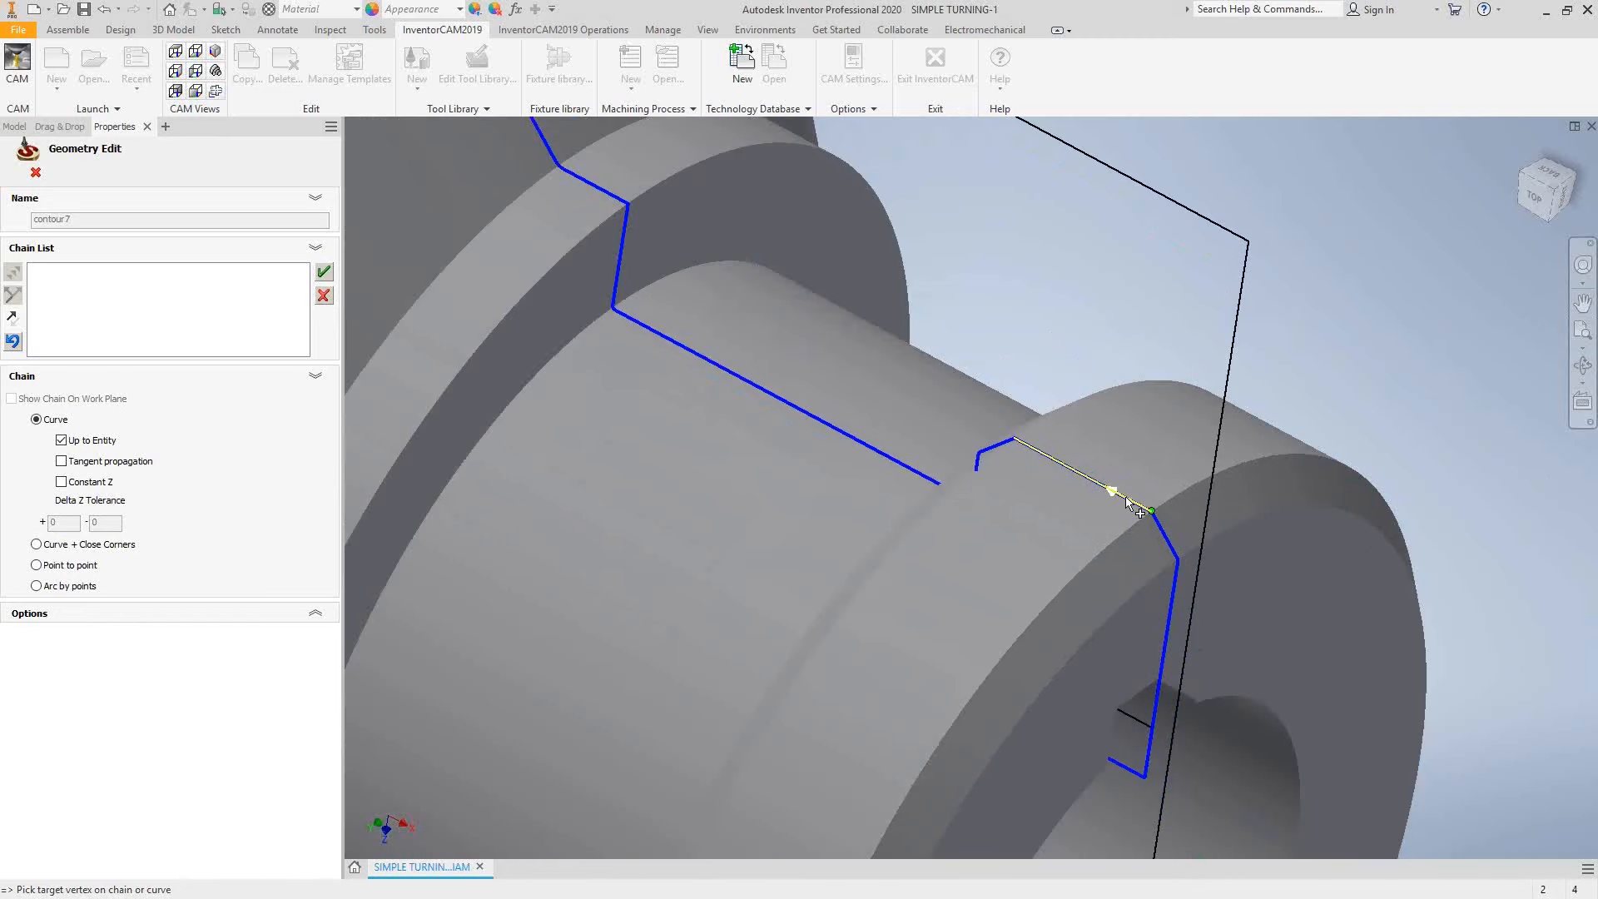
{"action": "left_click", "coordinate": [324, 273]}
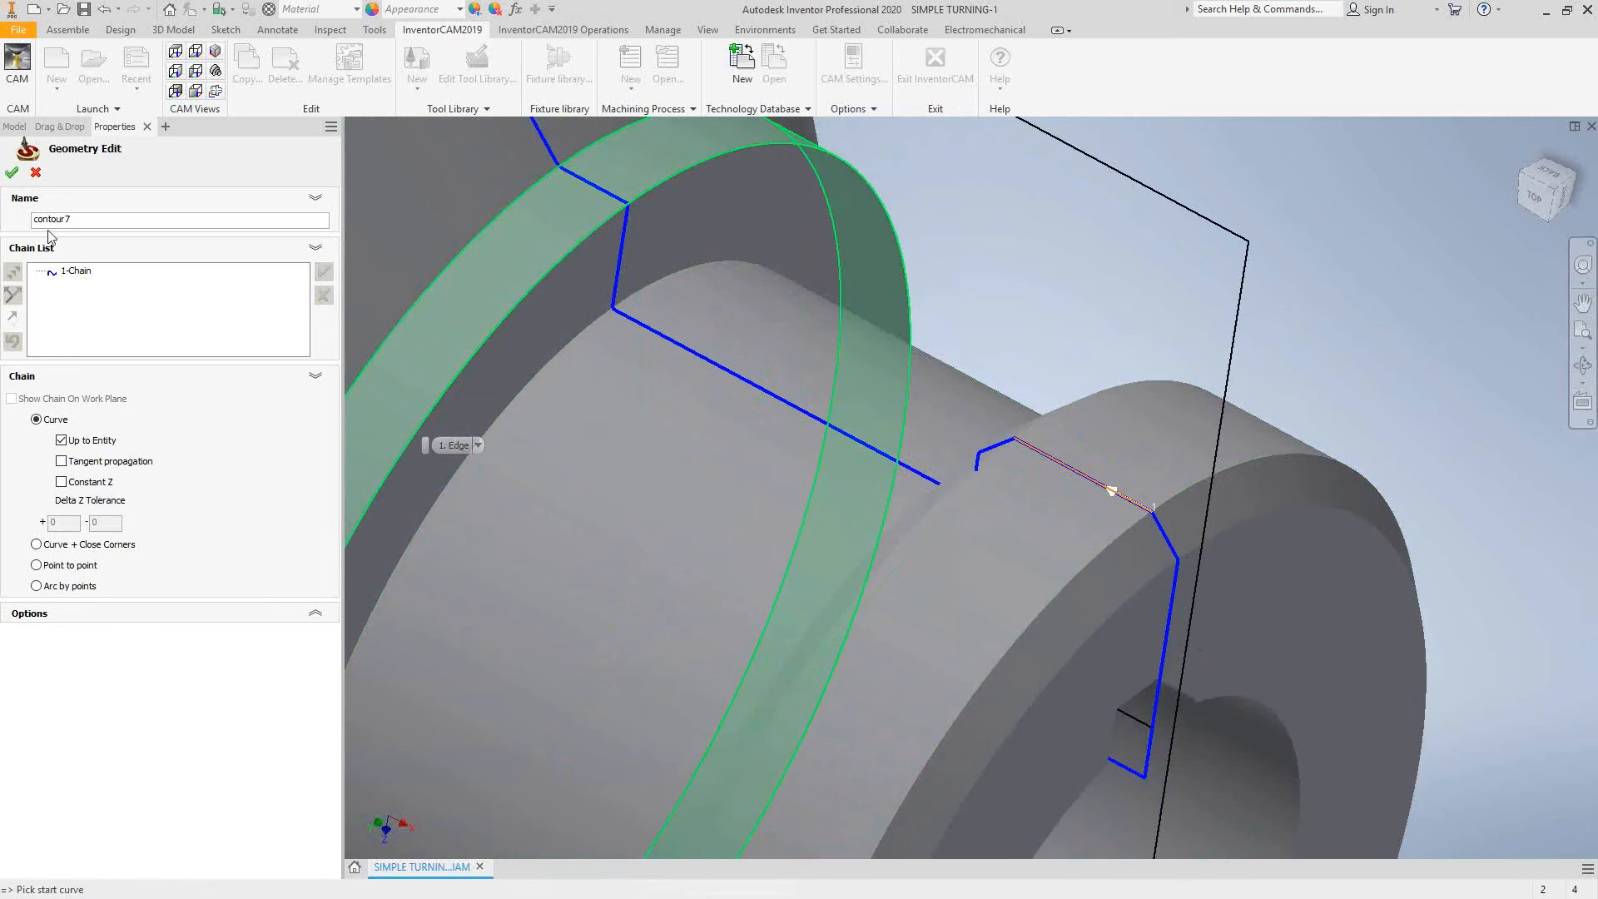
{"action": "left_click", "coordinate": [12, 172]}
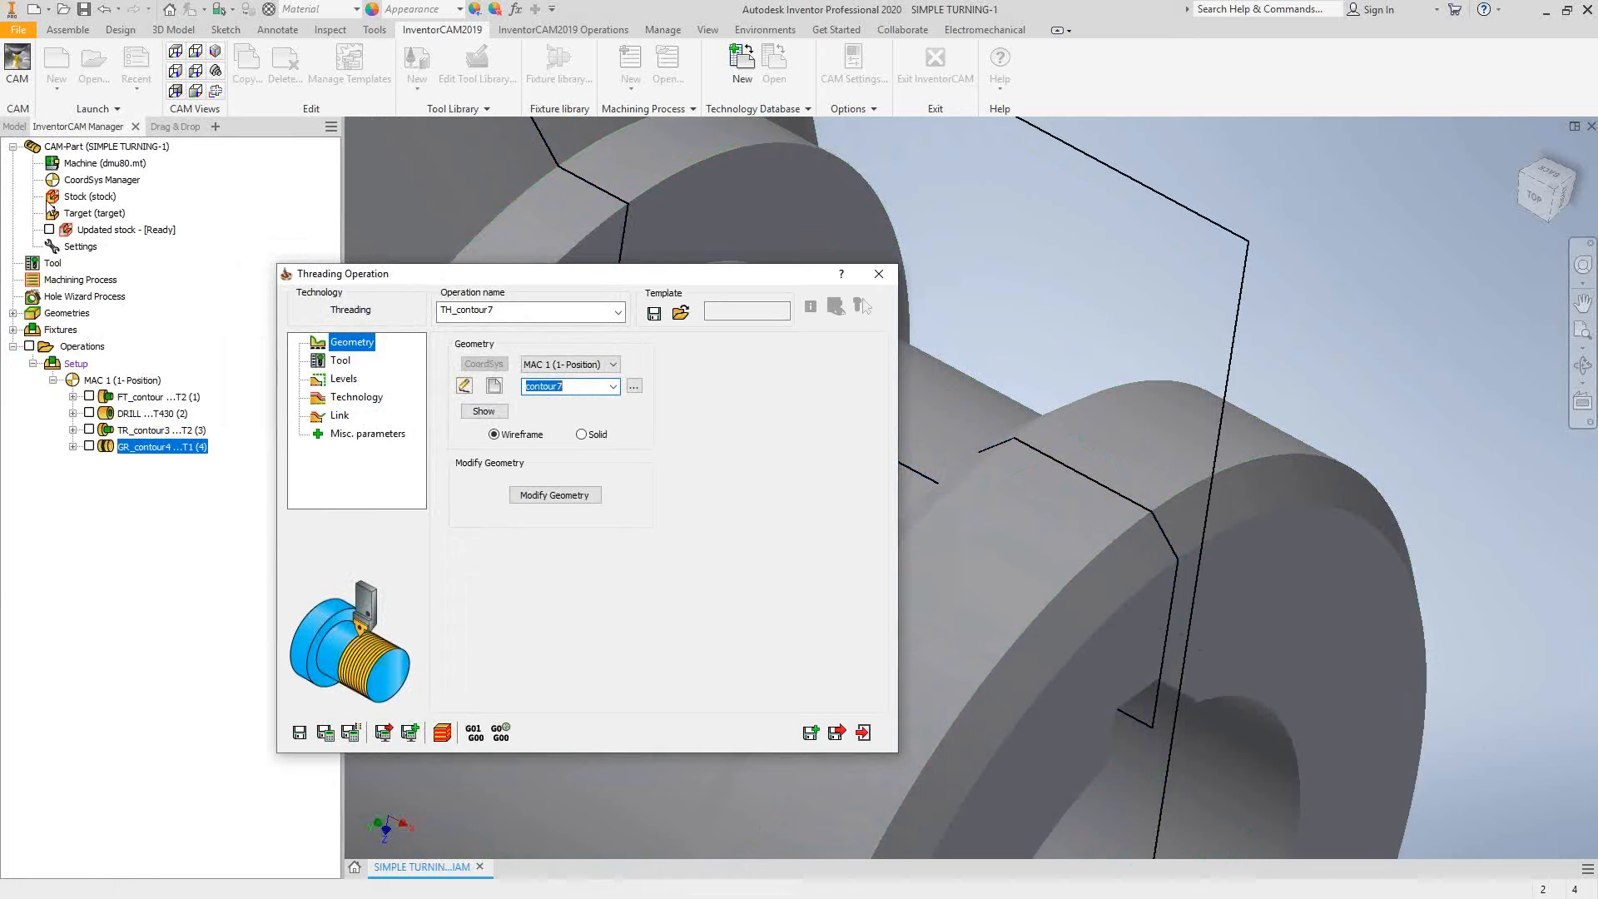
Modify the threading chain: disable automatic start extension to stock and extend both its start and end by 0.1 tangentially
{"action": "left_click", "coordinate": [556, 501]}
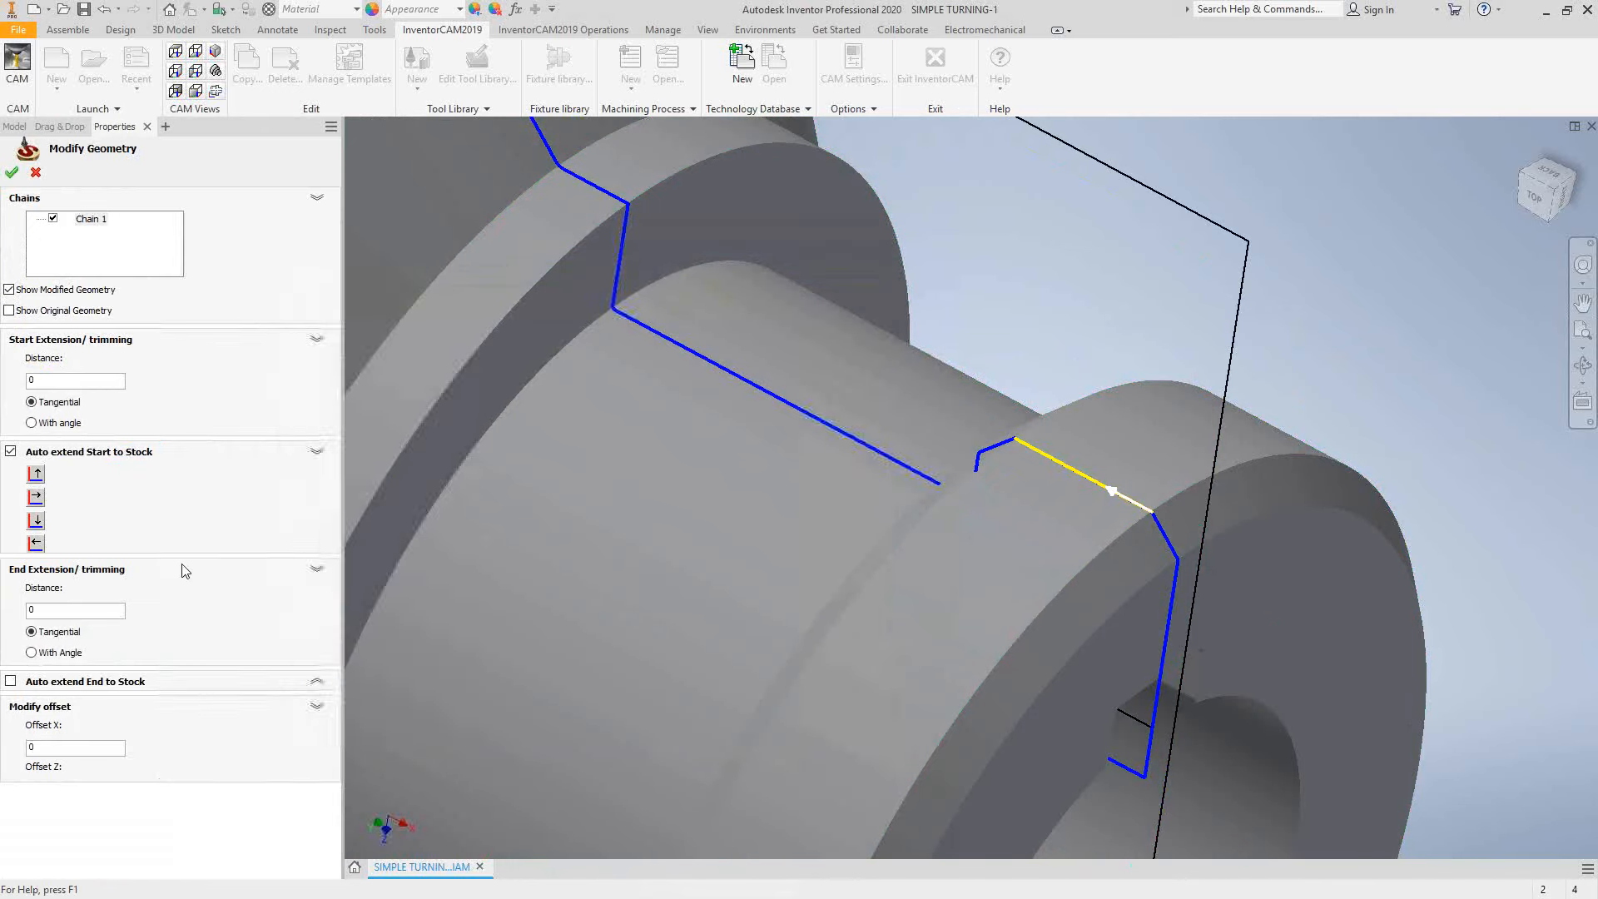
{"action": "left_click", "coordinate": [12, 452]}
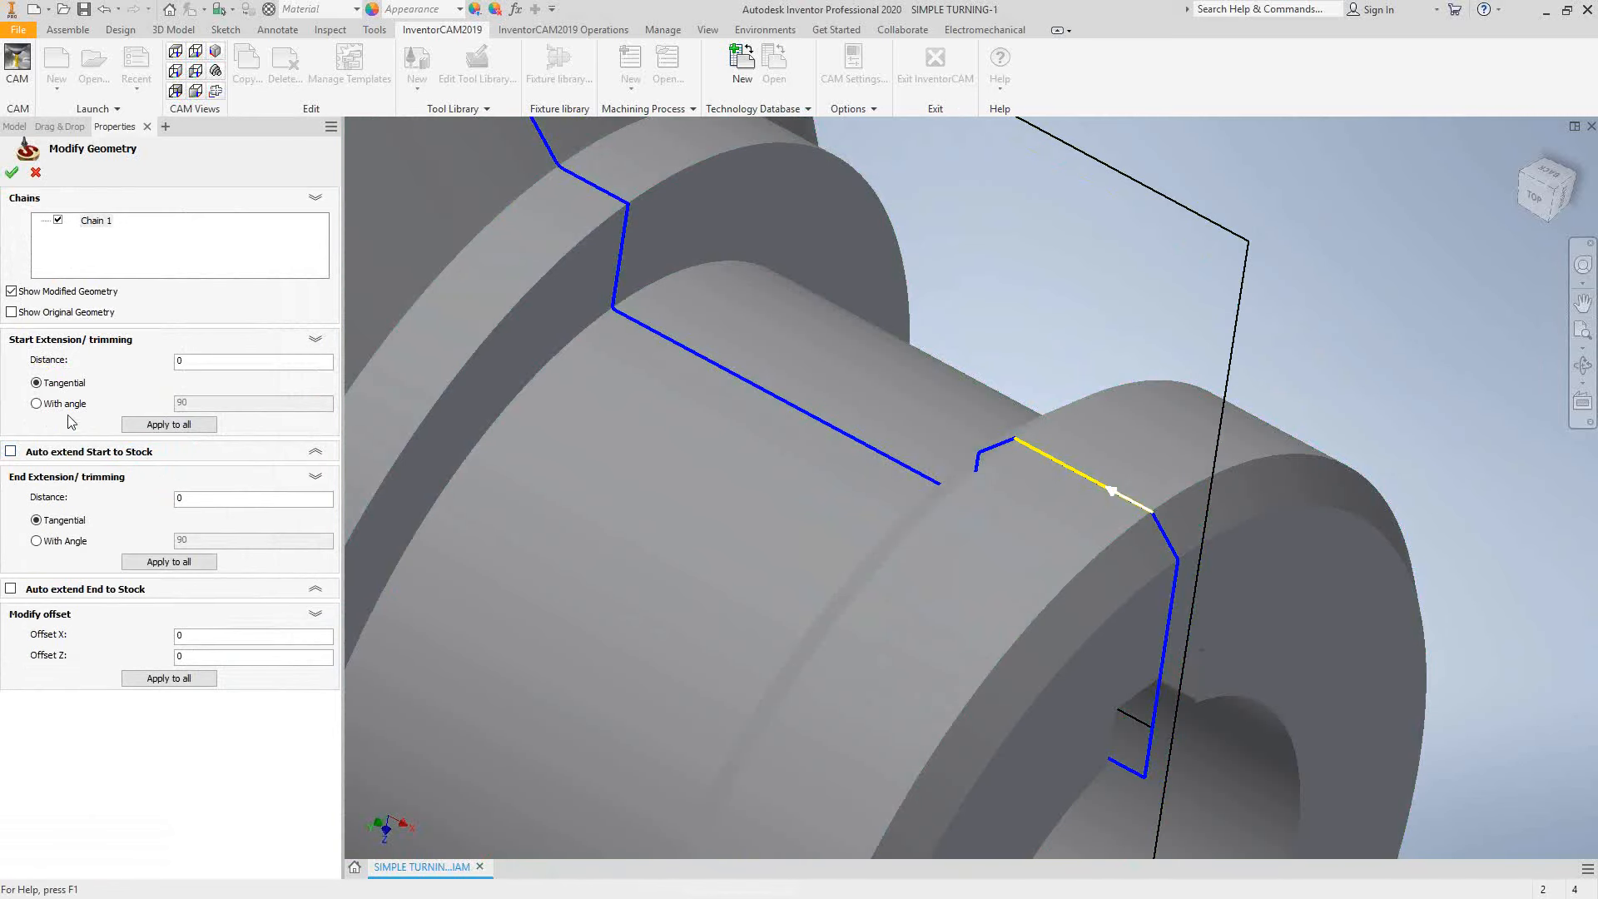
{"action": "left_click", "coordinate": [185, 366]}
{"action": "key", "text": "BackSpace"}
{"action": "type", "text": ".1"}
{"action": "left_click", "coordinate": [186, 500]}
{"action": "type", "text": ".1"}
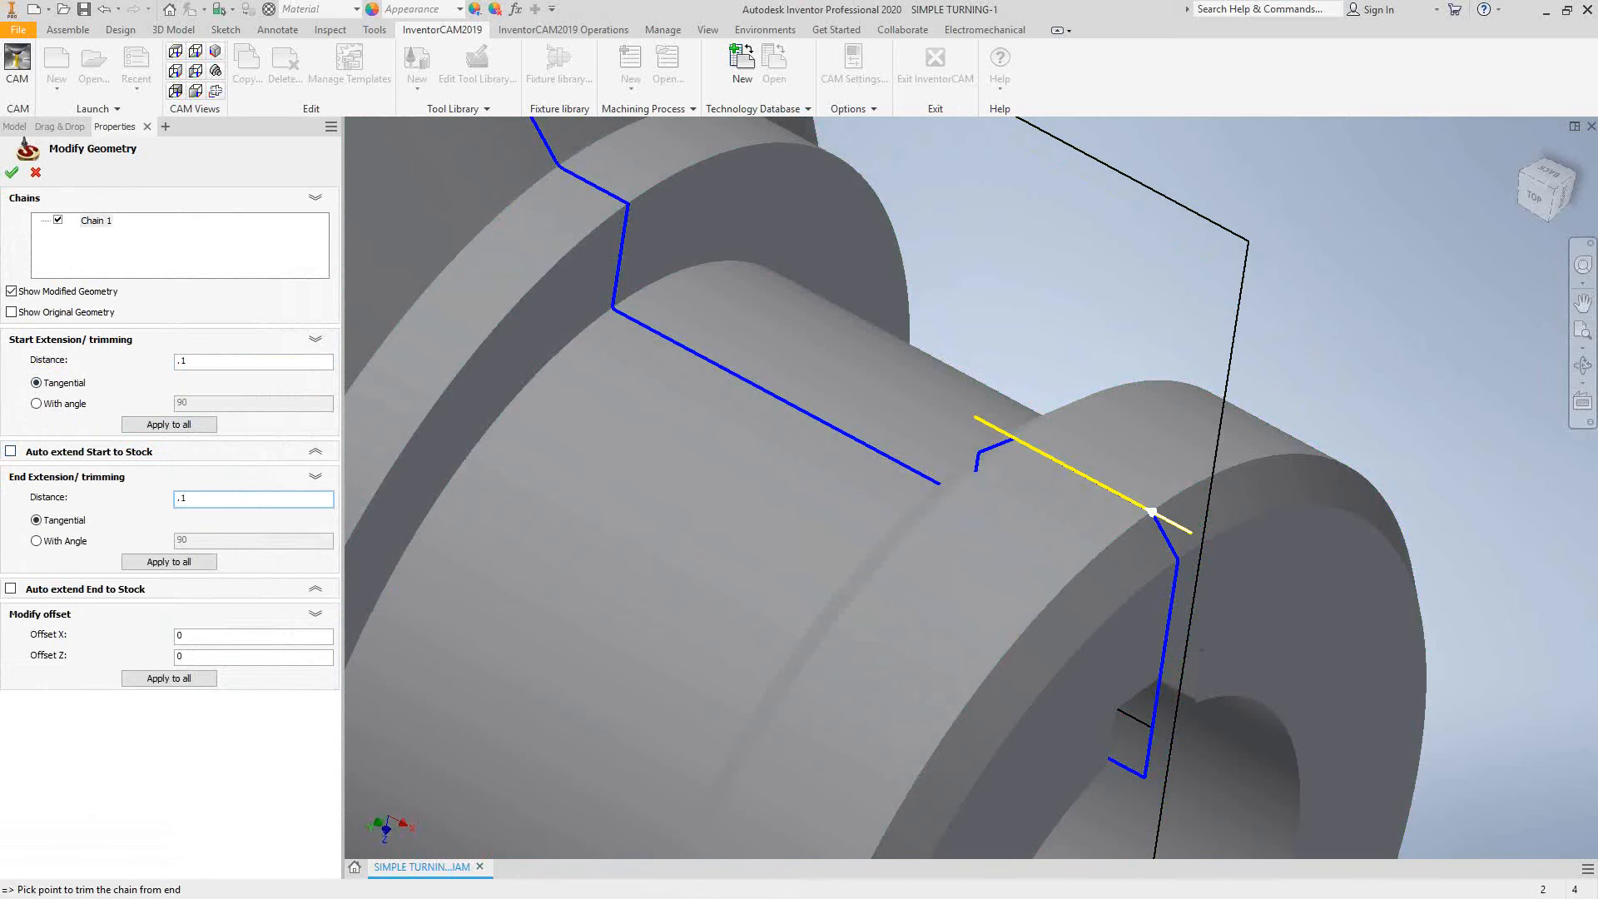
{"action": "left_click", "coordinate": [13, 174]}
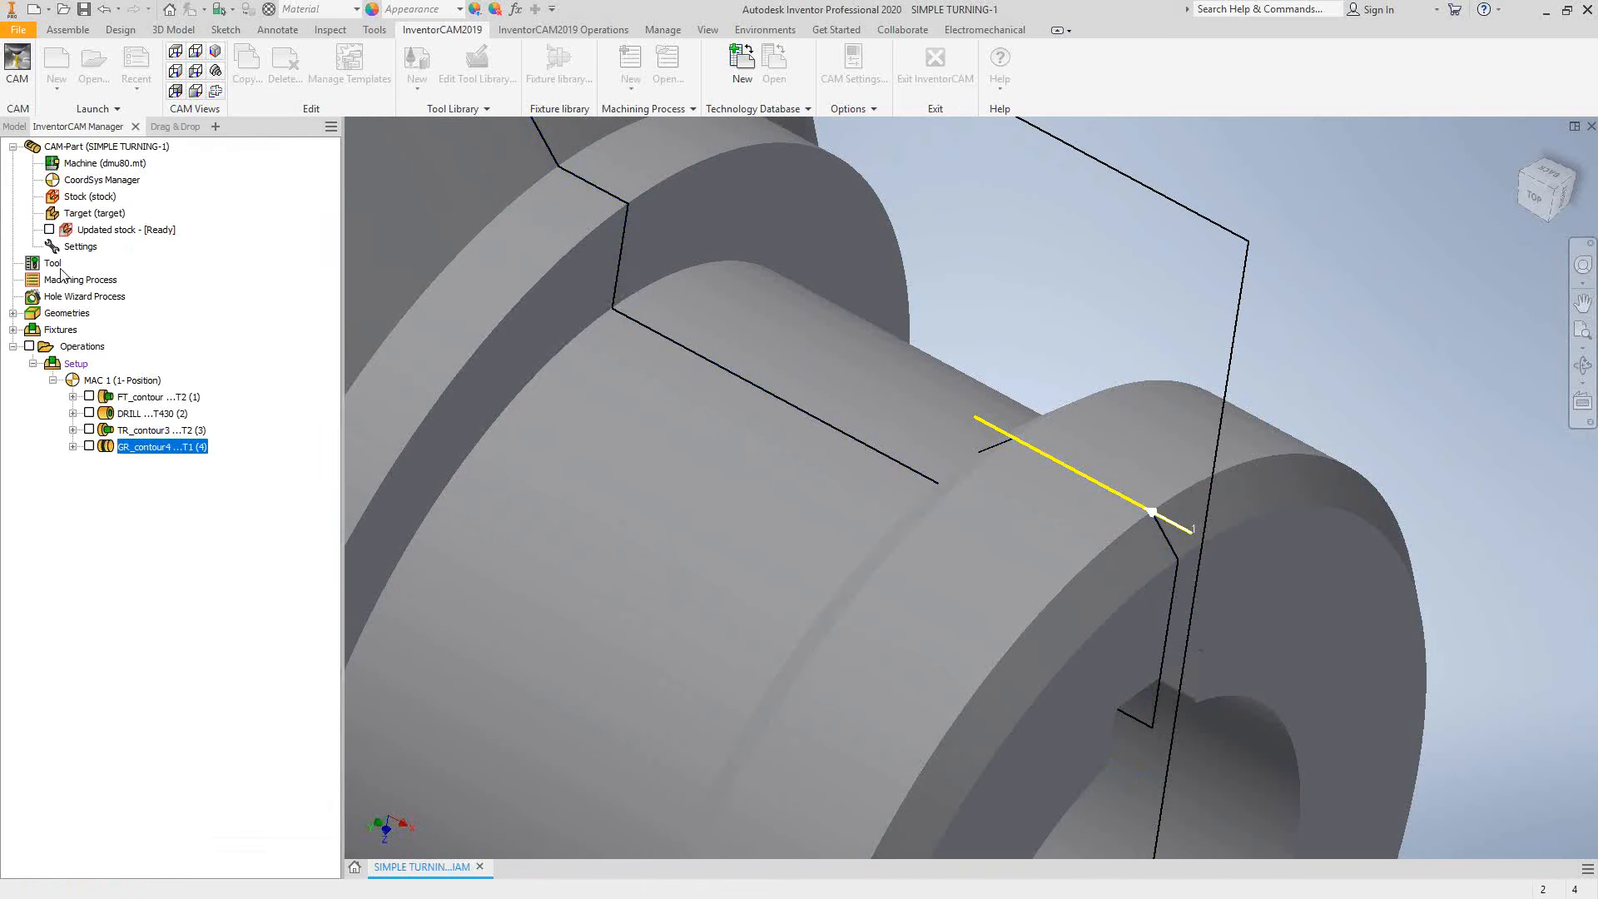
Assign external threading tool 3 to the operation and set its tool angle to the topmost orientation on the Z-negative side
{"action": "left_click", "coordinate": [340, 360]}
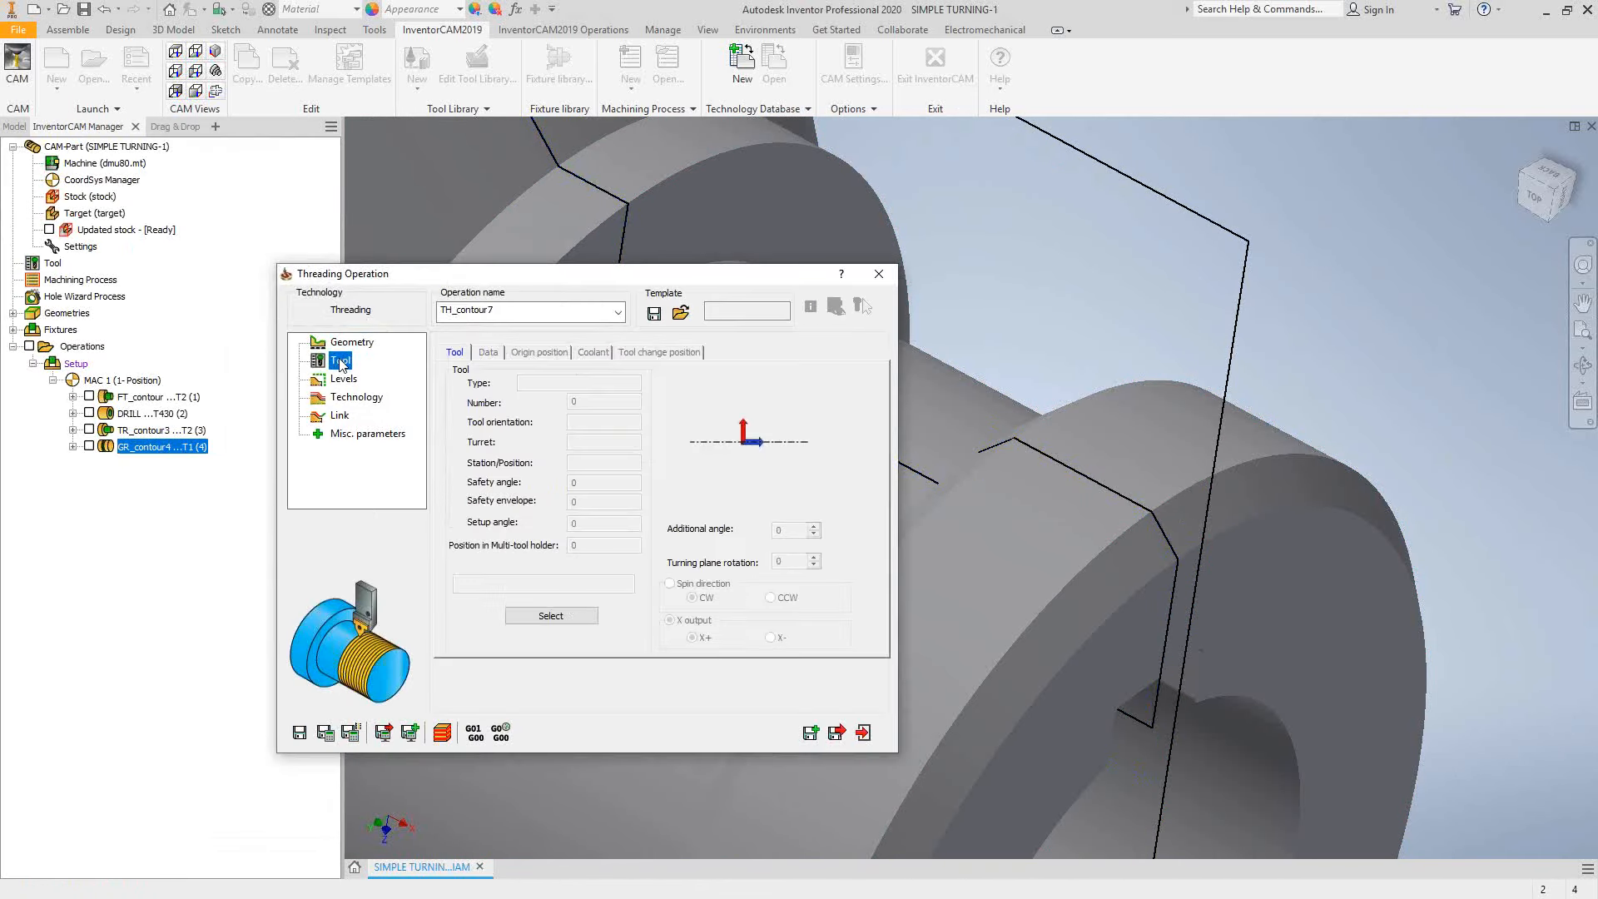
{"action": "left_click", "coordinate": [572, 616]}
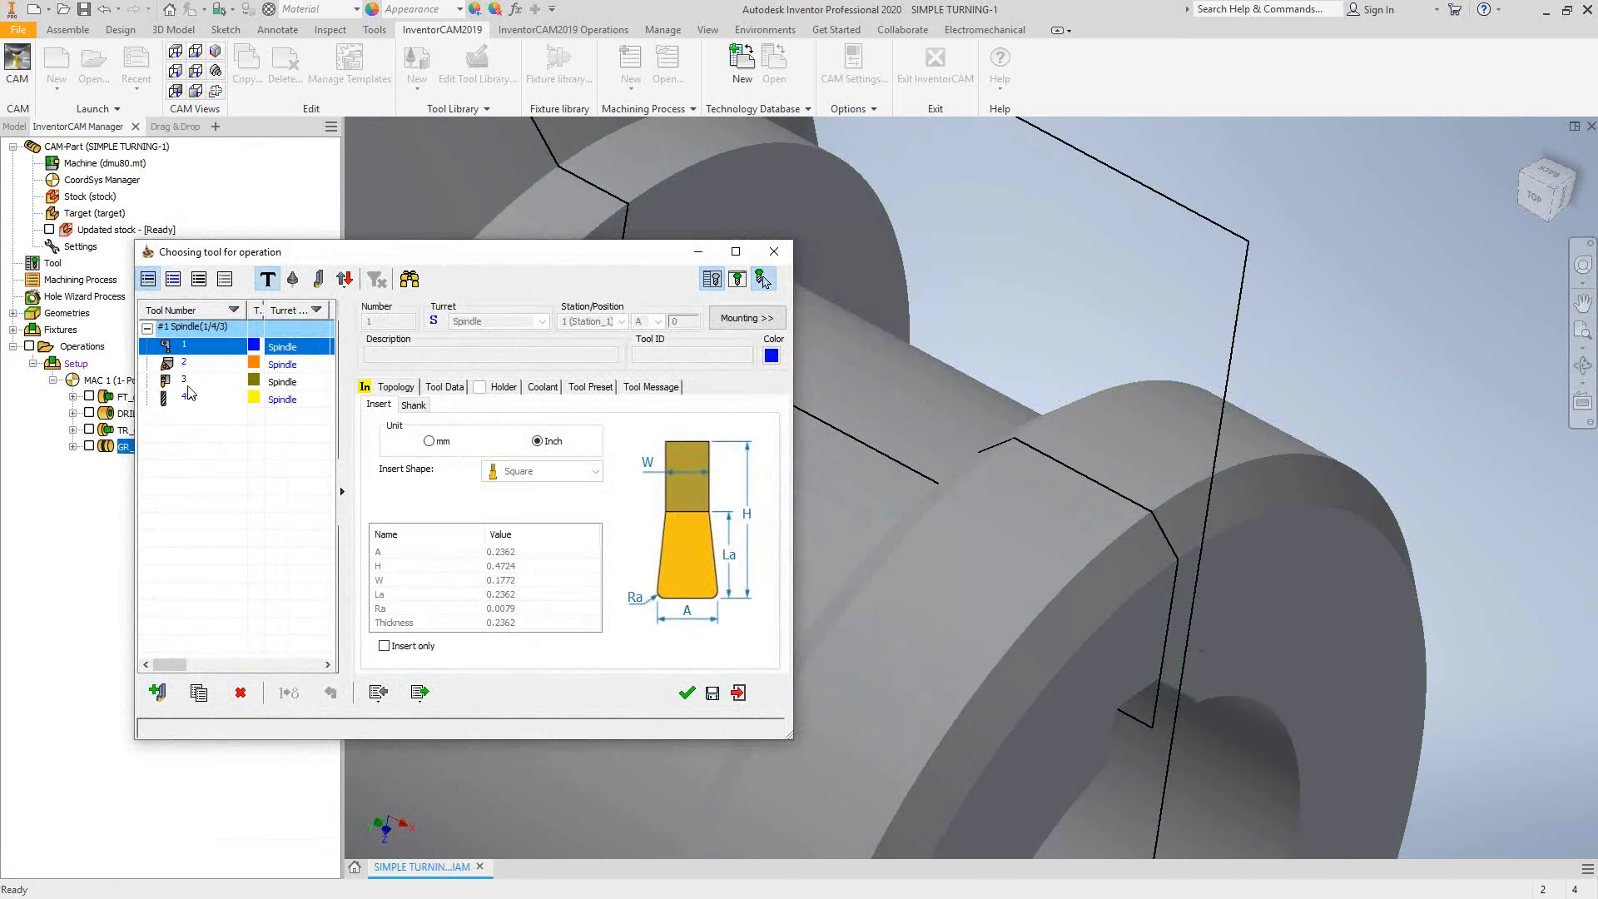
{"action": "left_click", "coordinate": [186, 382]}
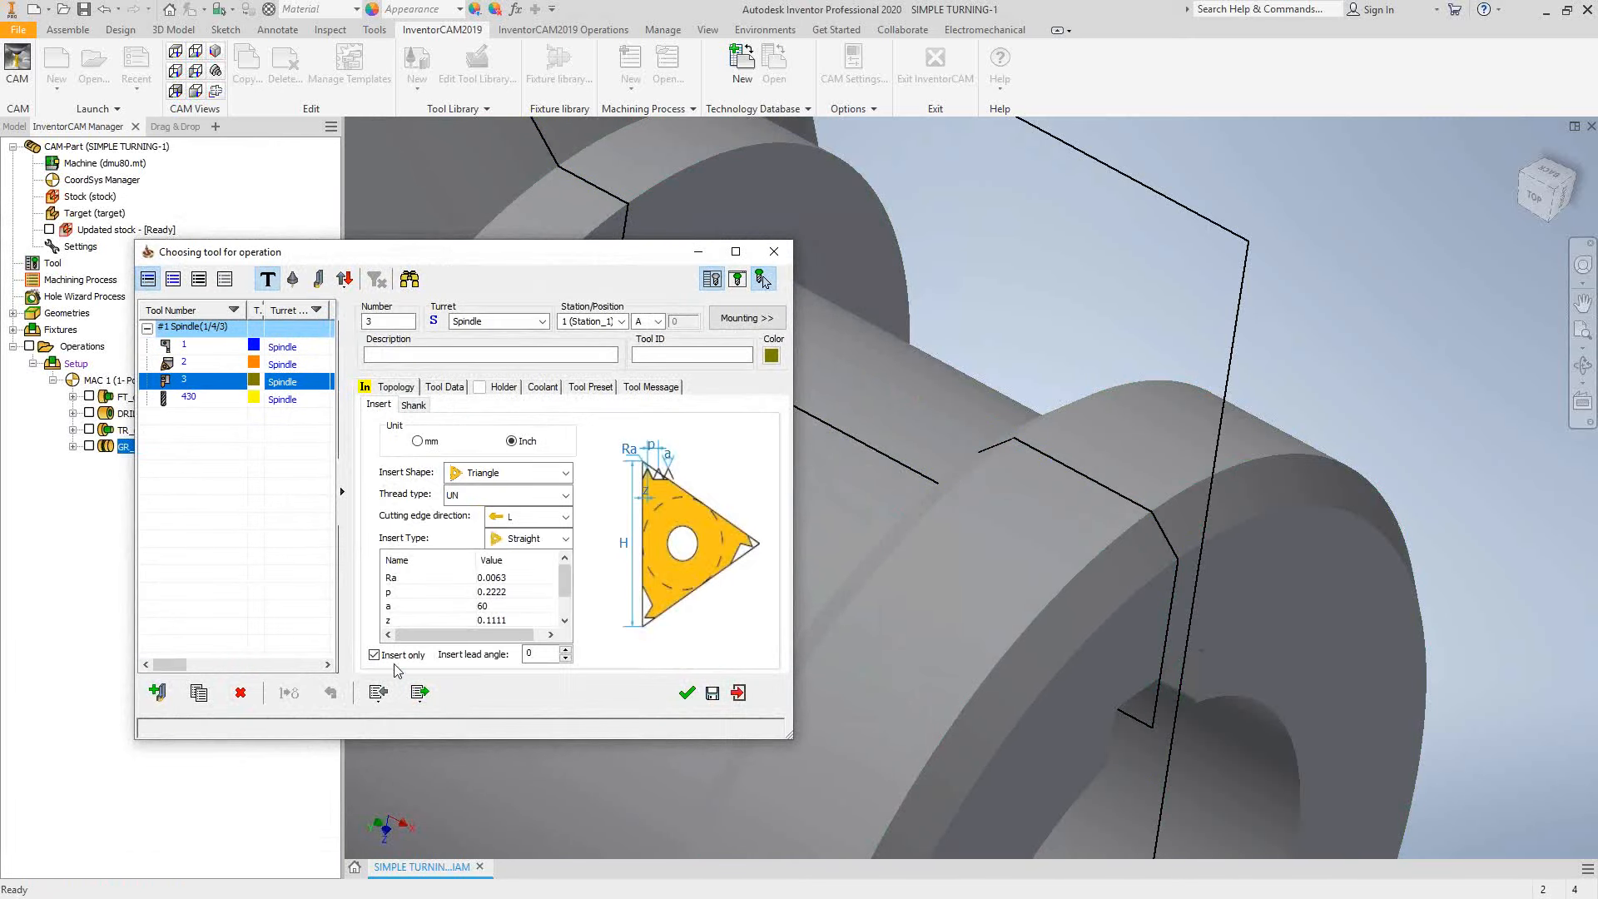
{"action": "left_click", "coordinate": [414, 405]}
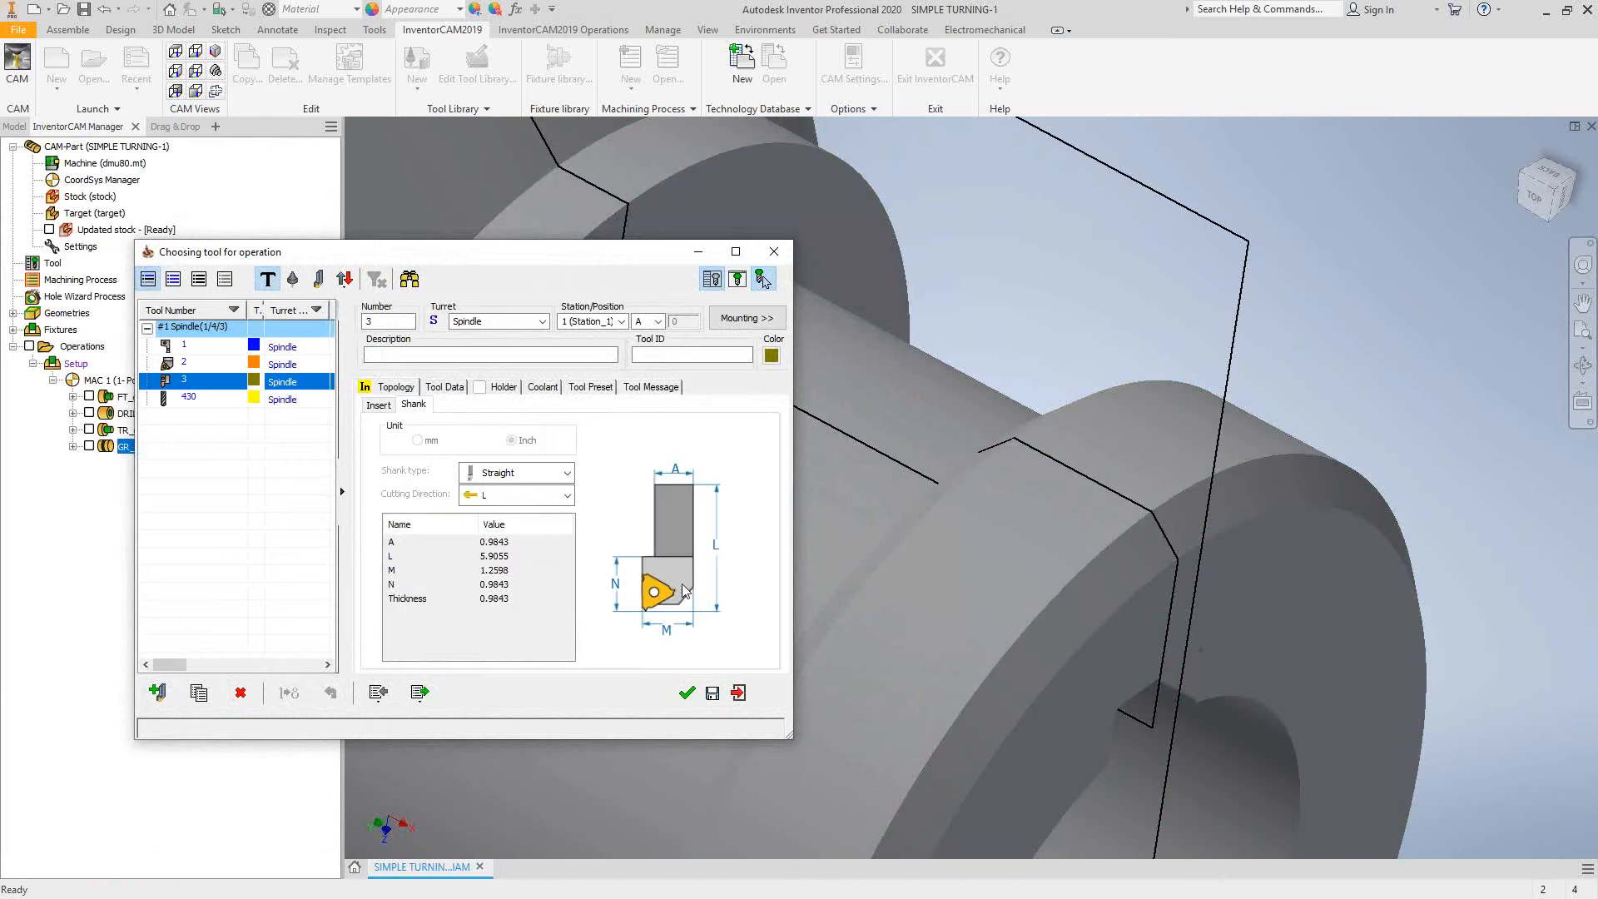
{"action": "left_click", "coordinate": [379, 405]}
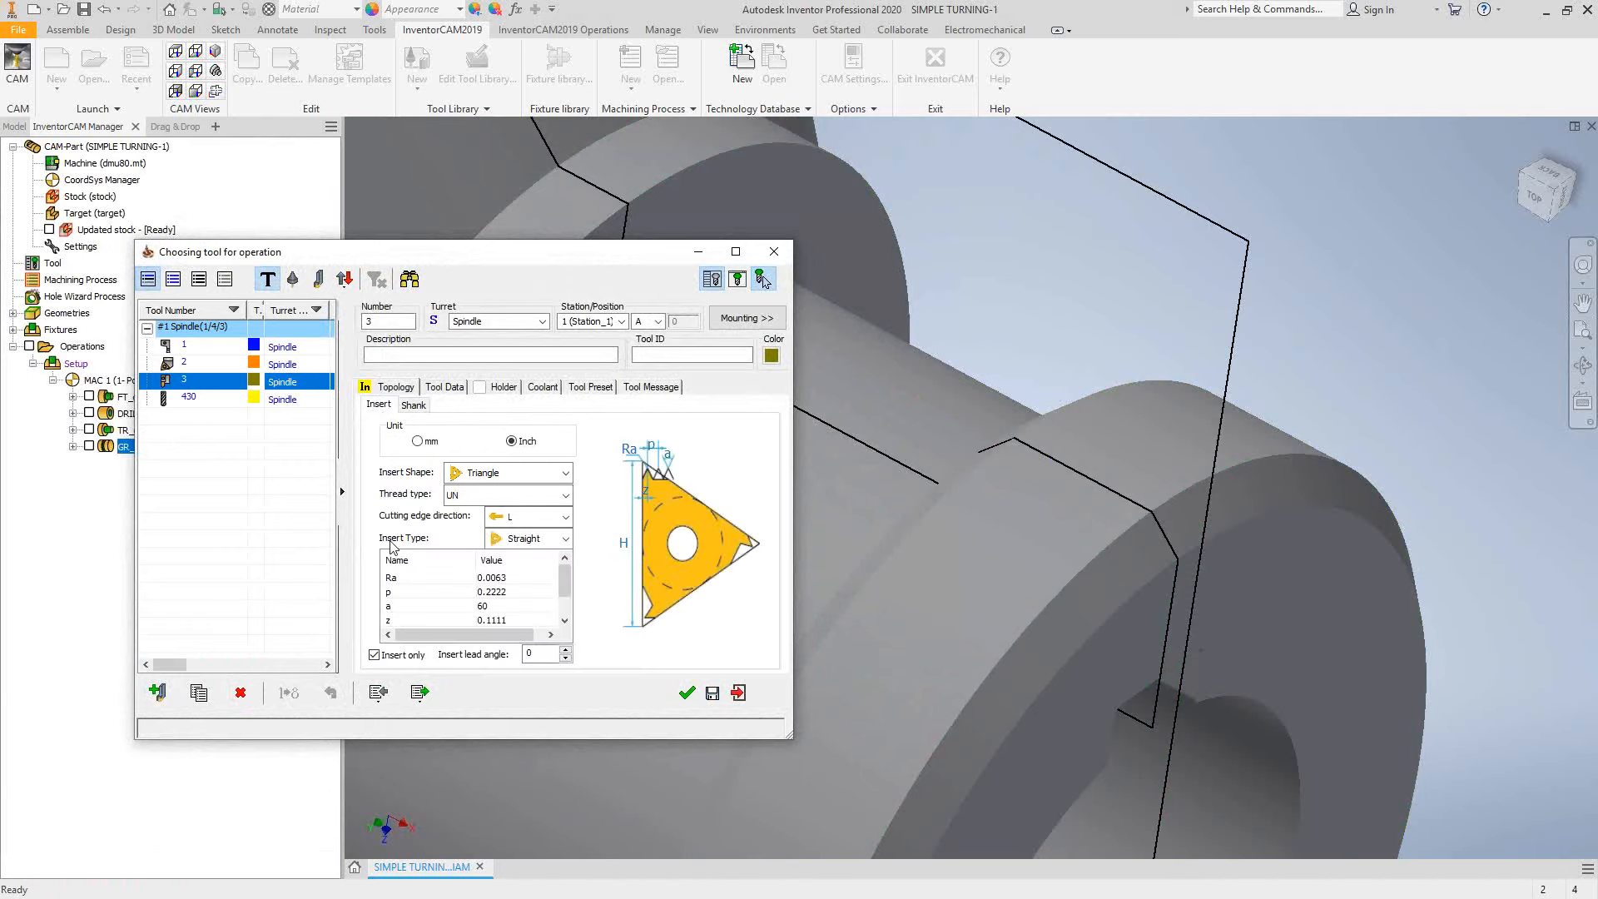
{"action": "left_click", "coordinate": [686, 694]}
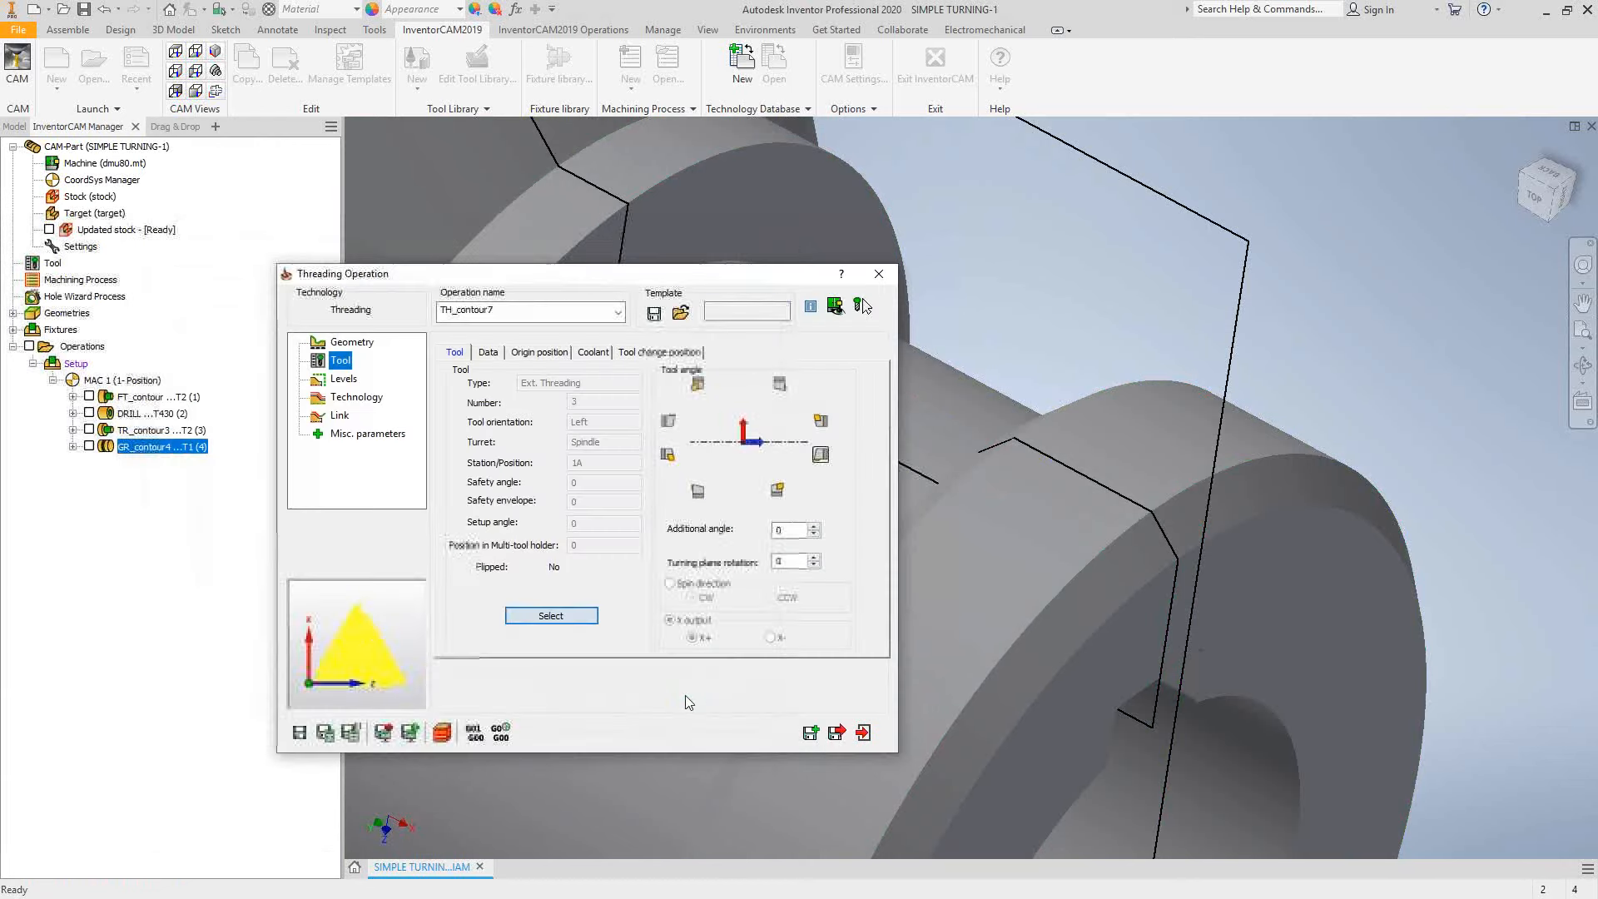
{"action": "left_click", "coordinate": [700, 384]}
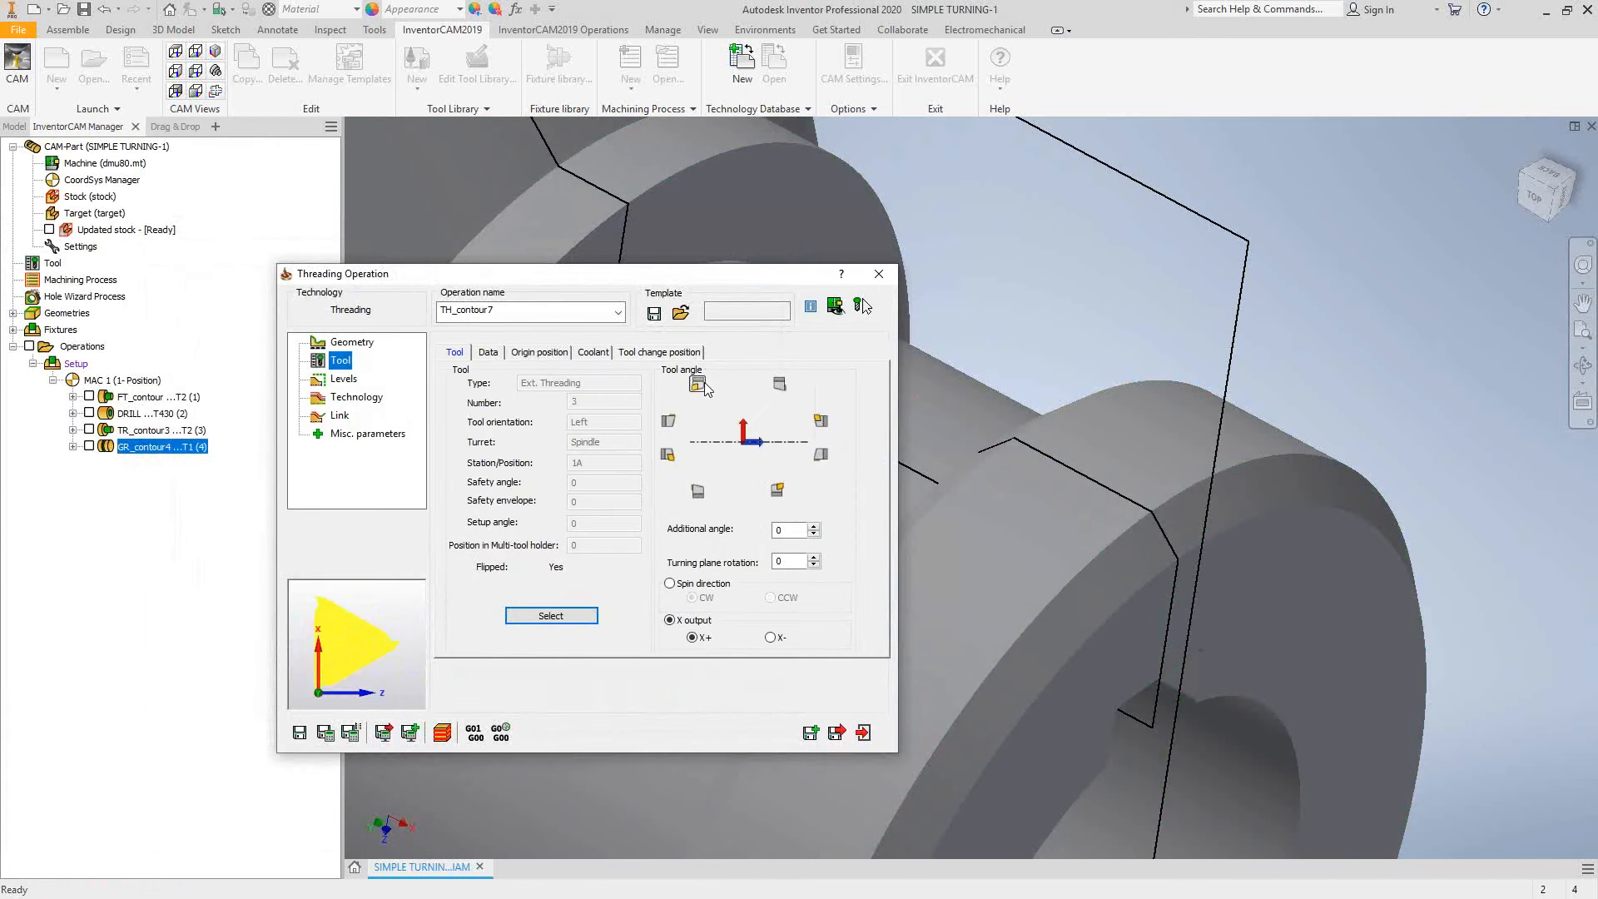
Set the thread standard from the UN table to size 2 1/4 x 4 1/2 in the operation's technology settings
{"action": "left_click", "coordinate": [344, 380]}
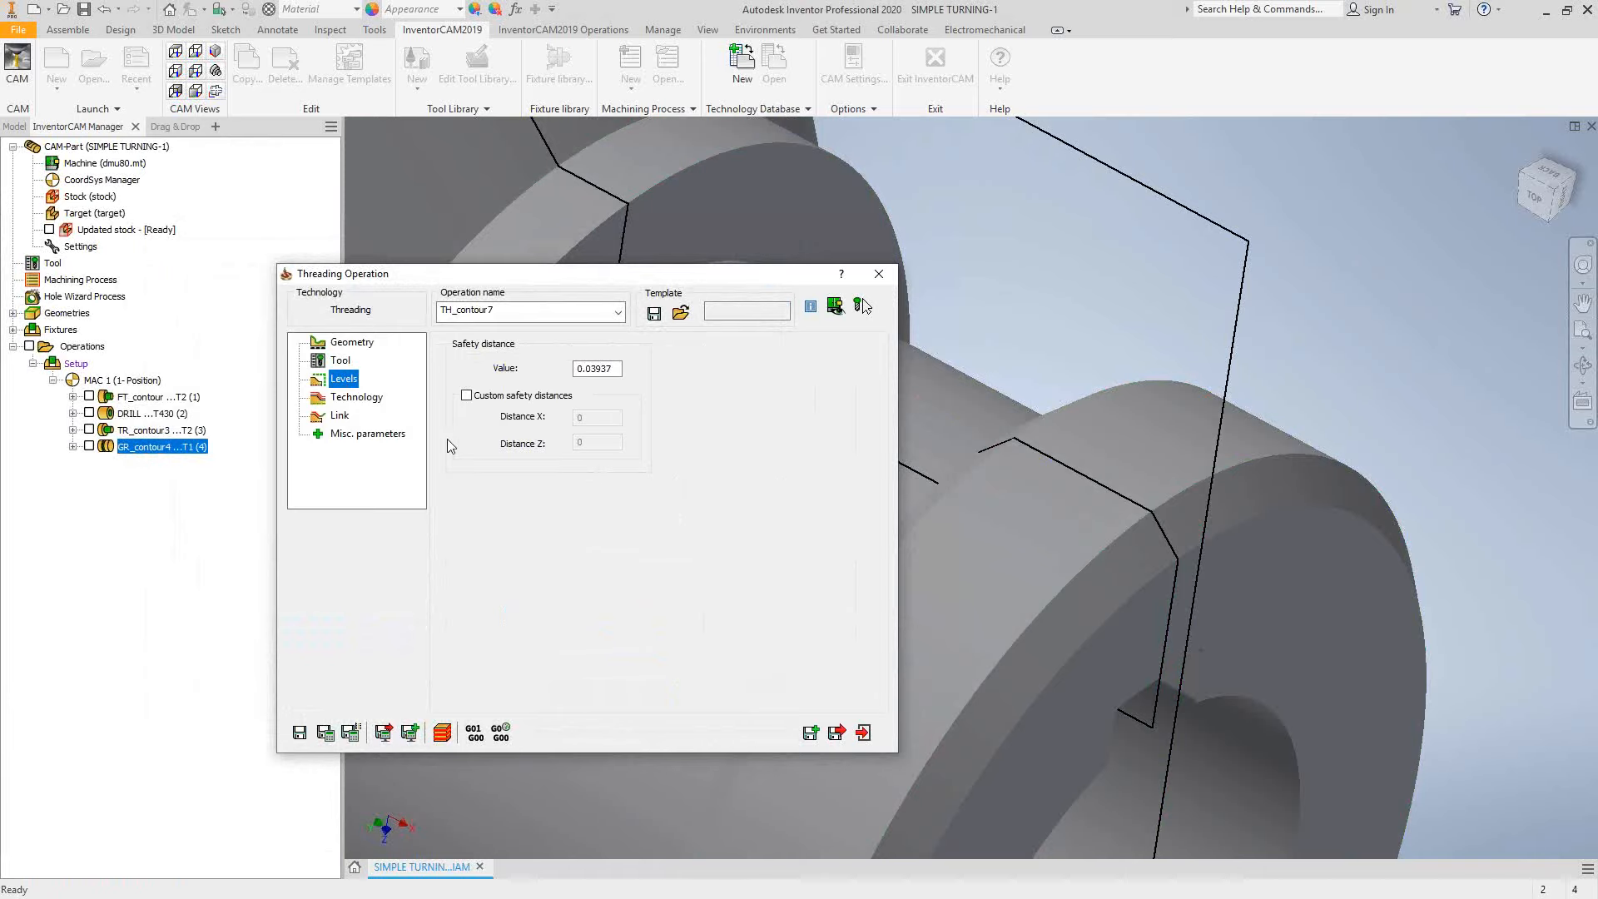
{"action": "left_click", "coordinate": [354, 399]}
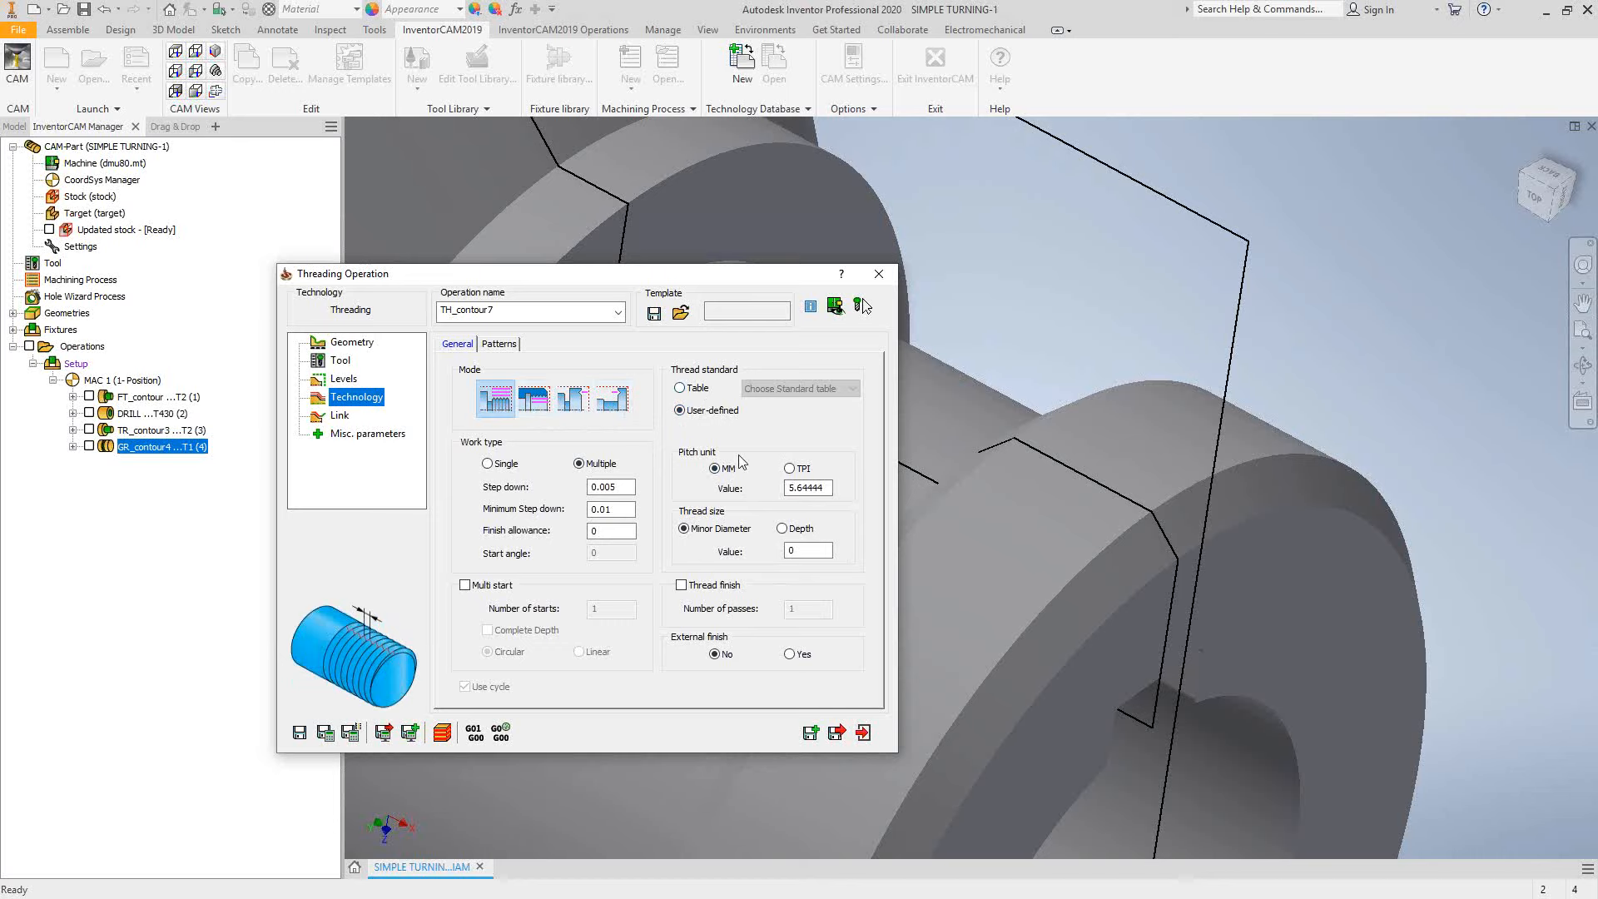
{"action": "left_click", "coordinate": [695, 388]}
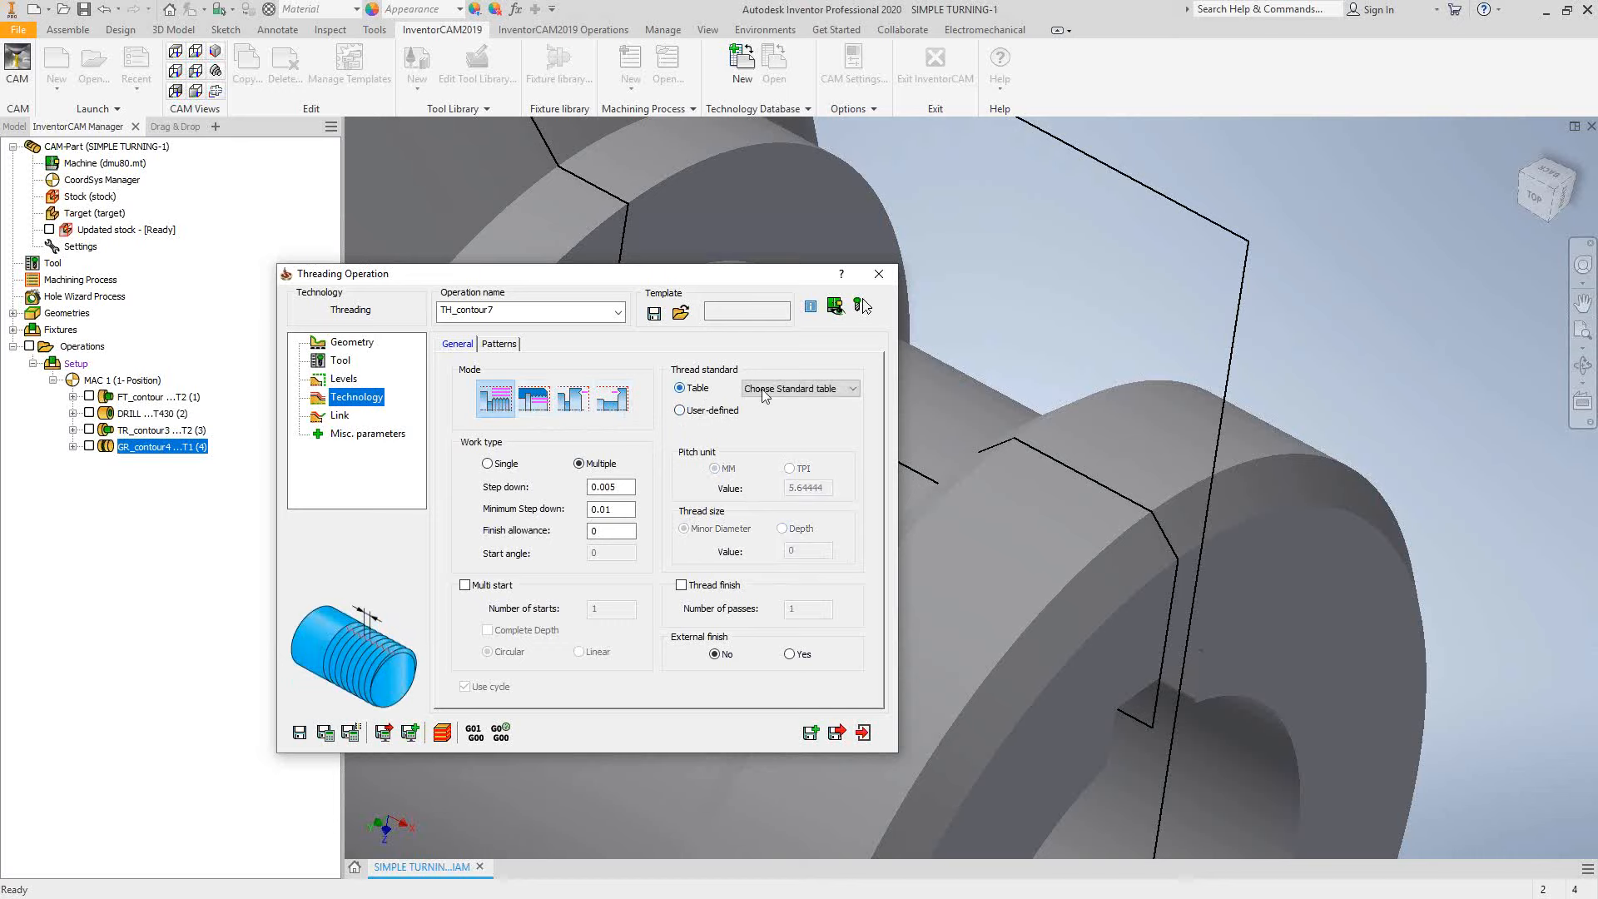
{"action": "left_click", "coordinate": [805, 388]}
{"action": "left_click", "coordinate": [755, 437]}
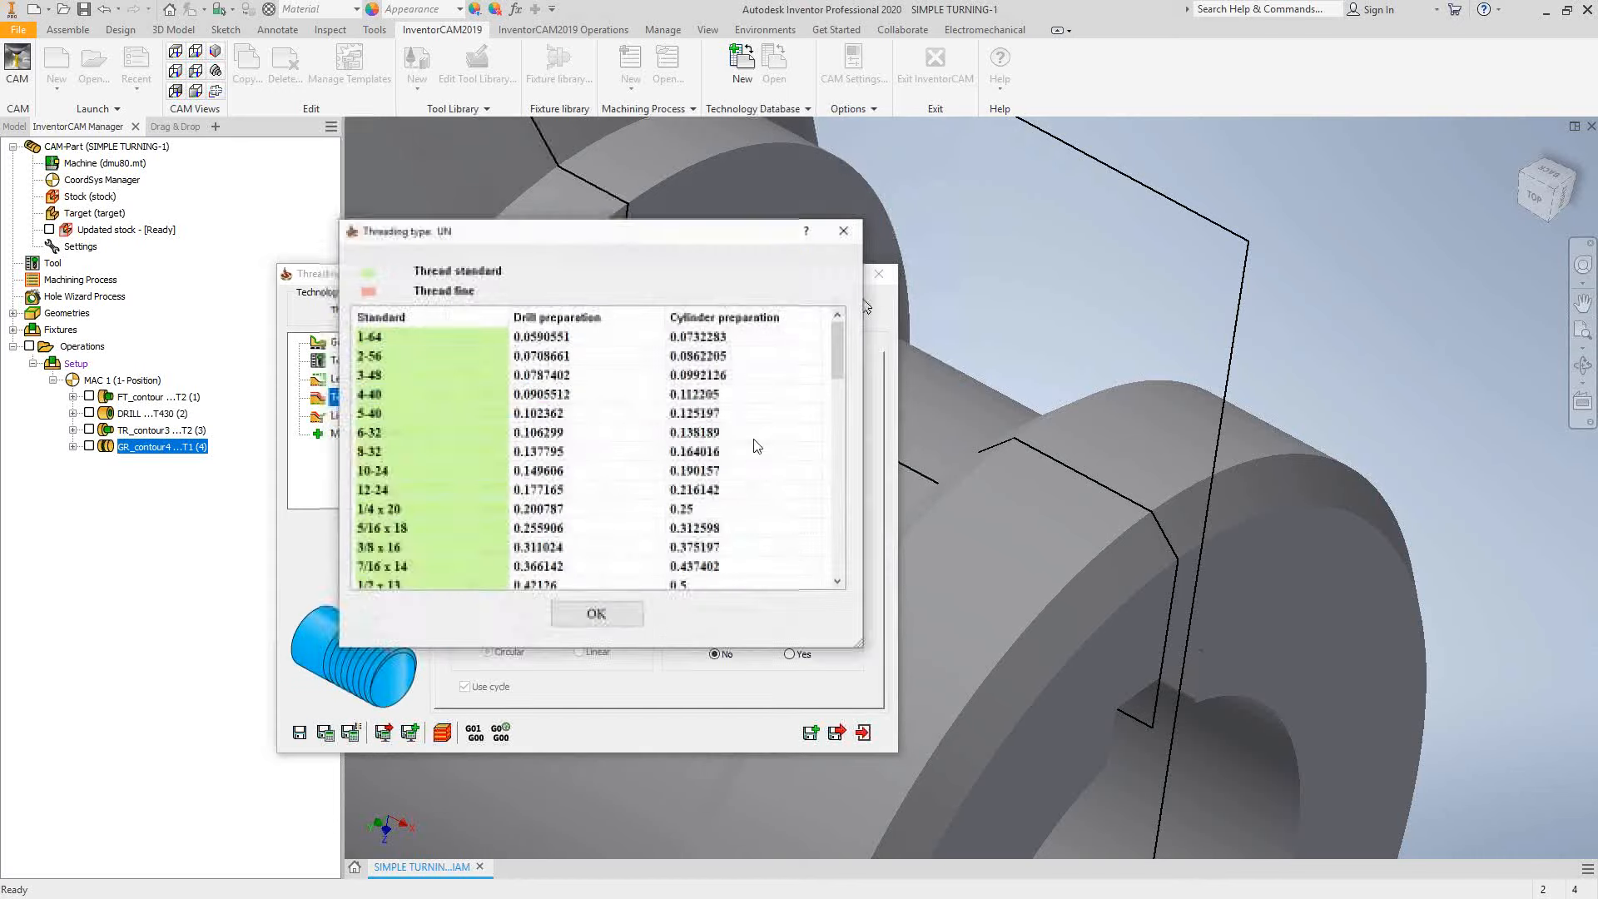
{"action": "scroll", "coordinate": [487, 393], "scroll_direction": "down", "scroll_amount": 5}
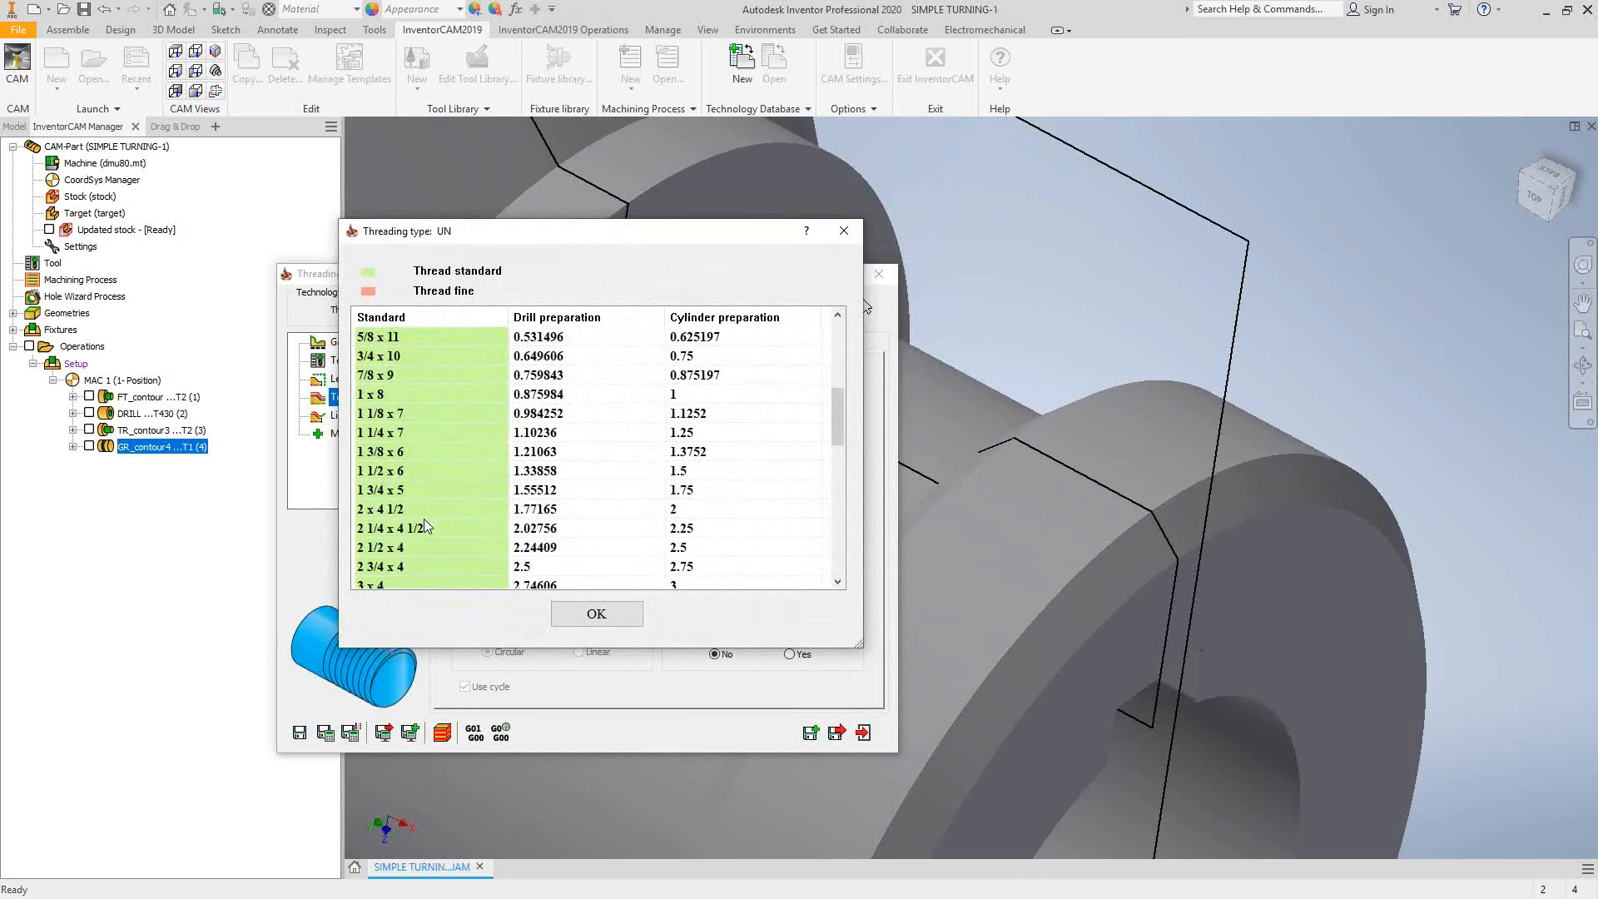
{"action": "left_click", "coordinate": [420, 528]}
{"action": "left_click", "coordinate": [596, 614]}
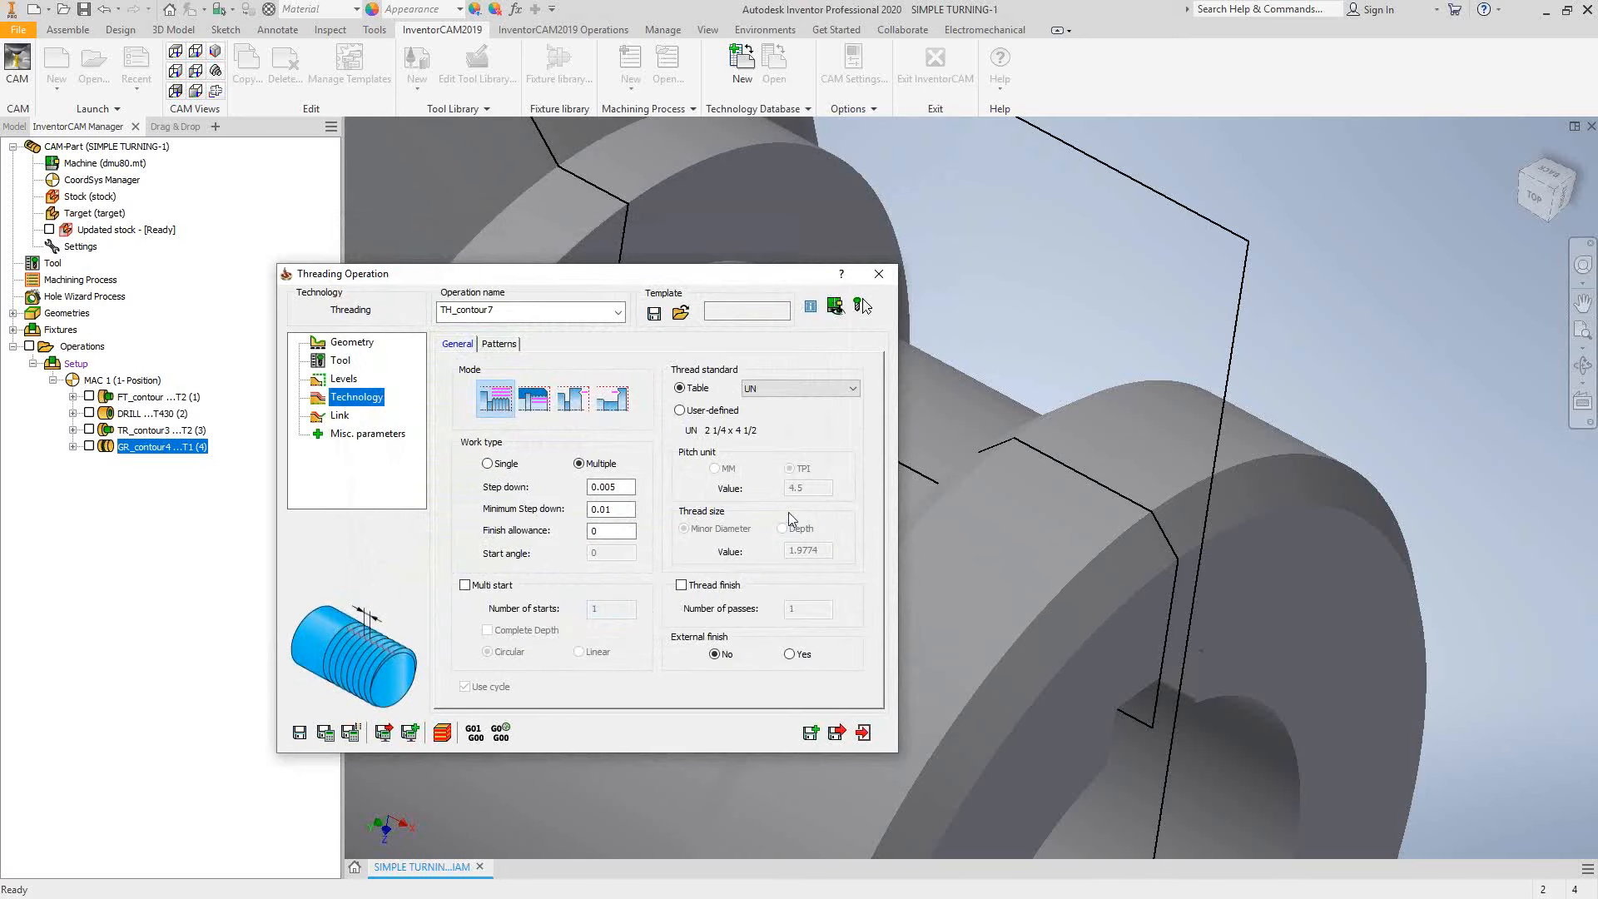
Examine the threading operation's work type, multi-start, thread finish and pattern options, along with its approach and retract link settings
{"action": "left_click", "coordinate": [488, 464]}
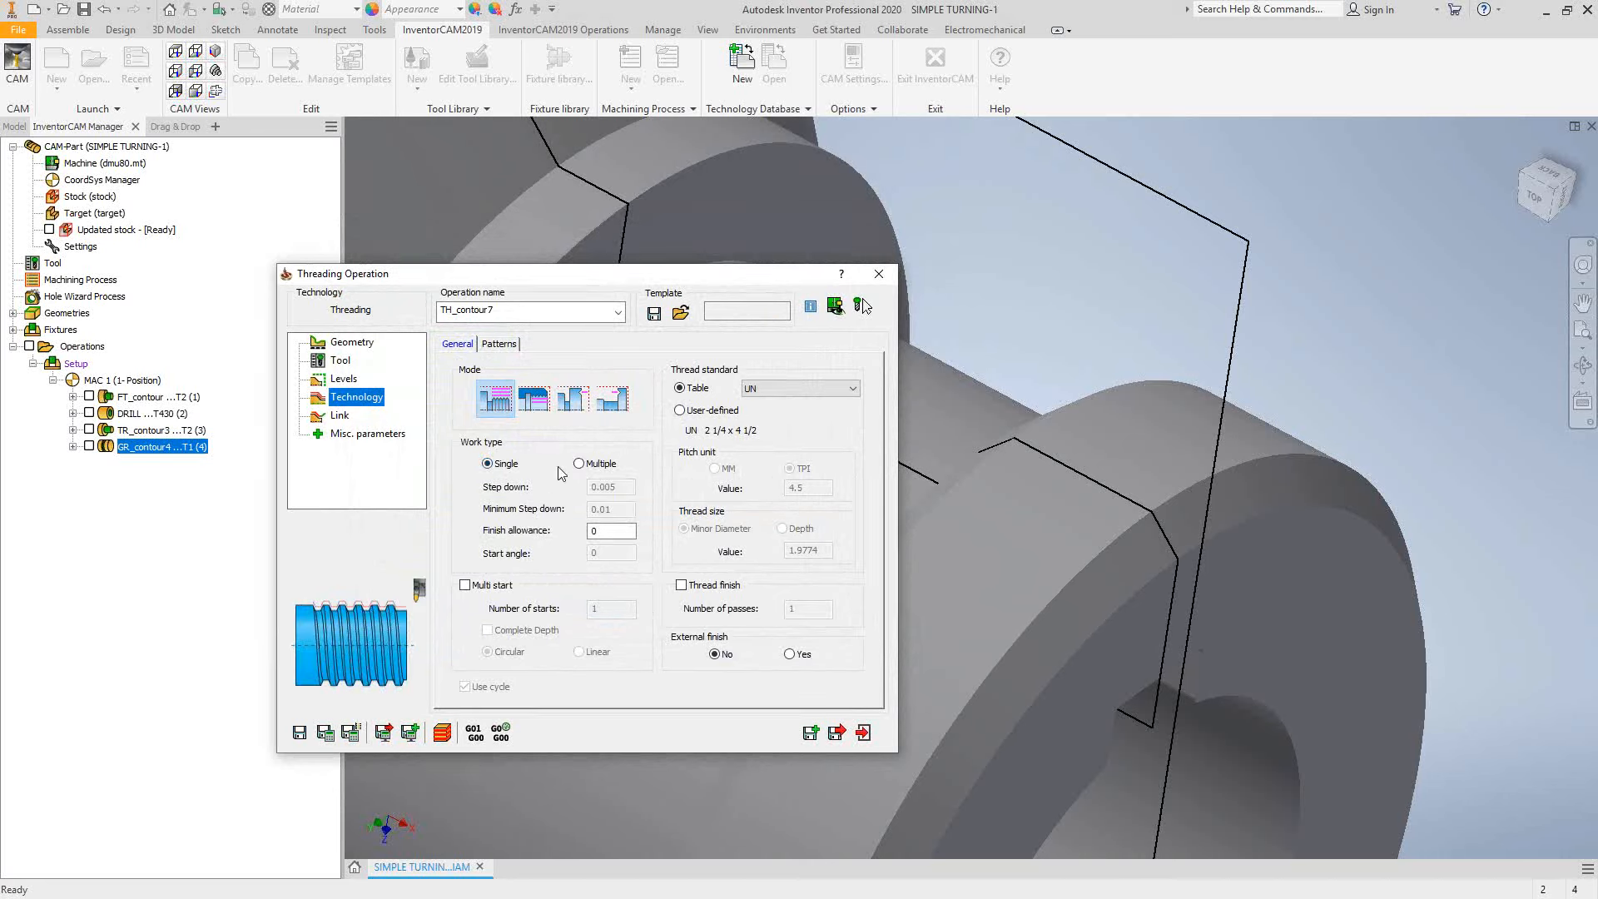
{"action": "left_click", "coordinate": [580, 464]}
{"action": "left_click", "coordinate": [596, 487]}
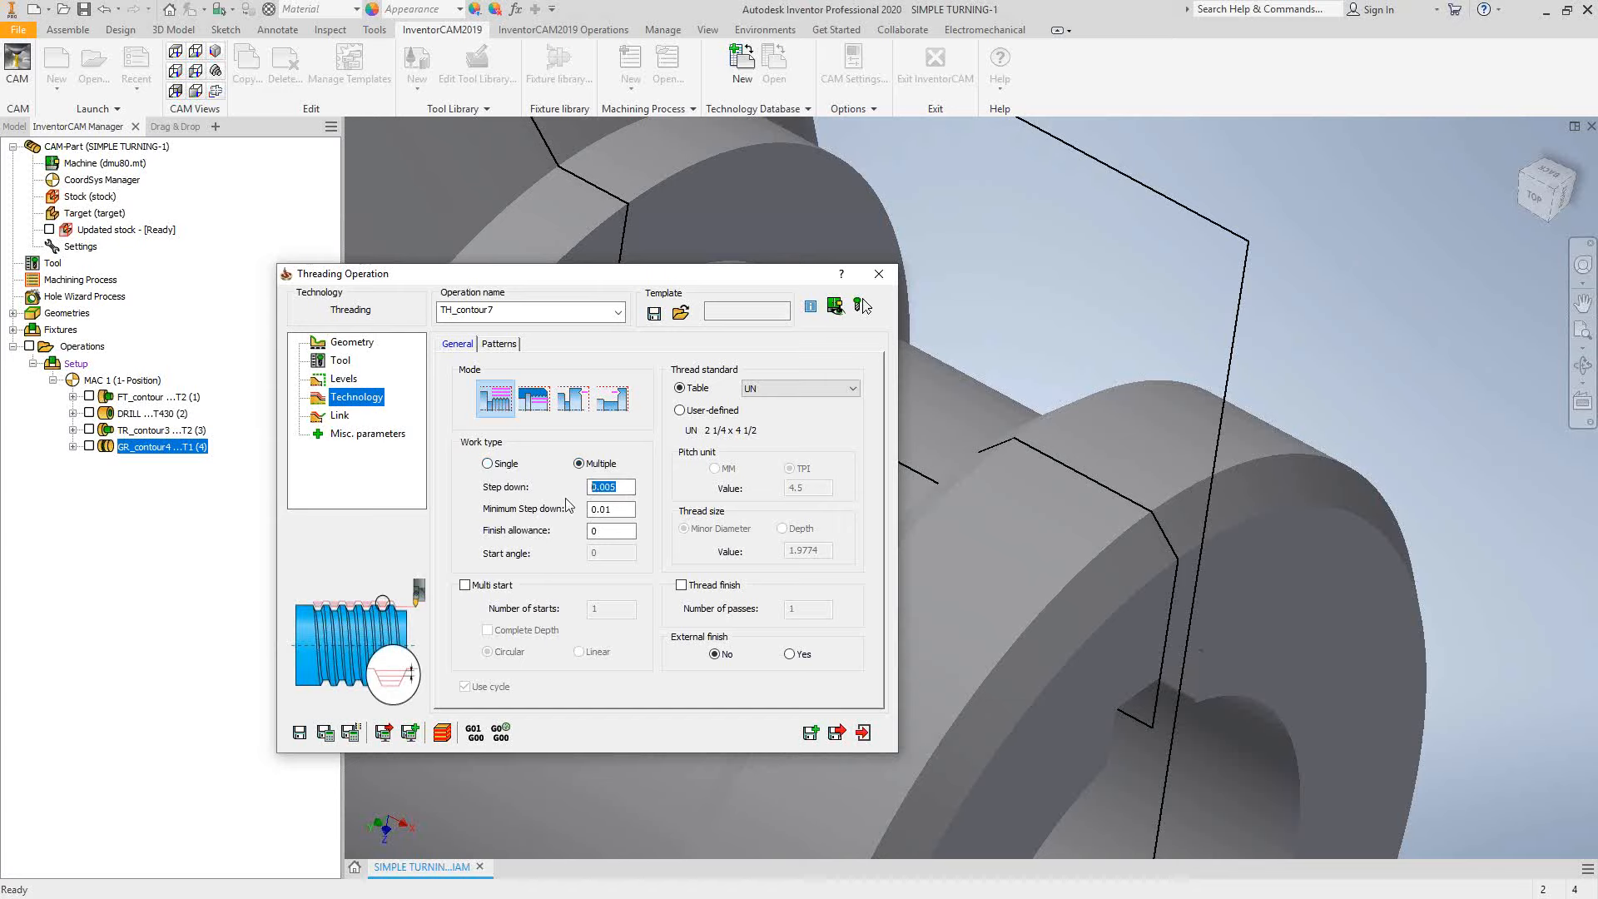
{"action": "left_click", "coordinate": [465, 585]}
{"action": "left_click", "coordinate": [464, 585]}
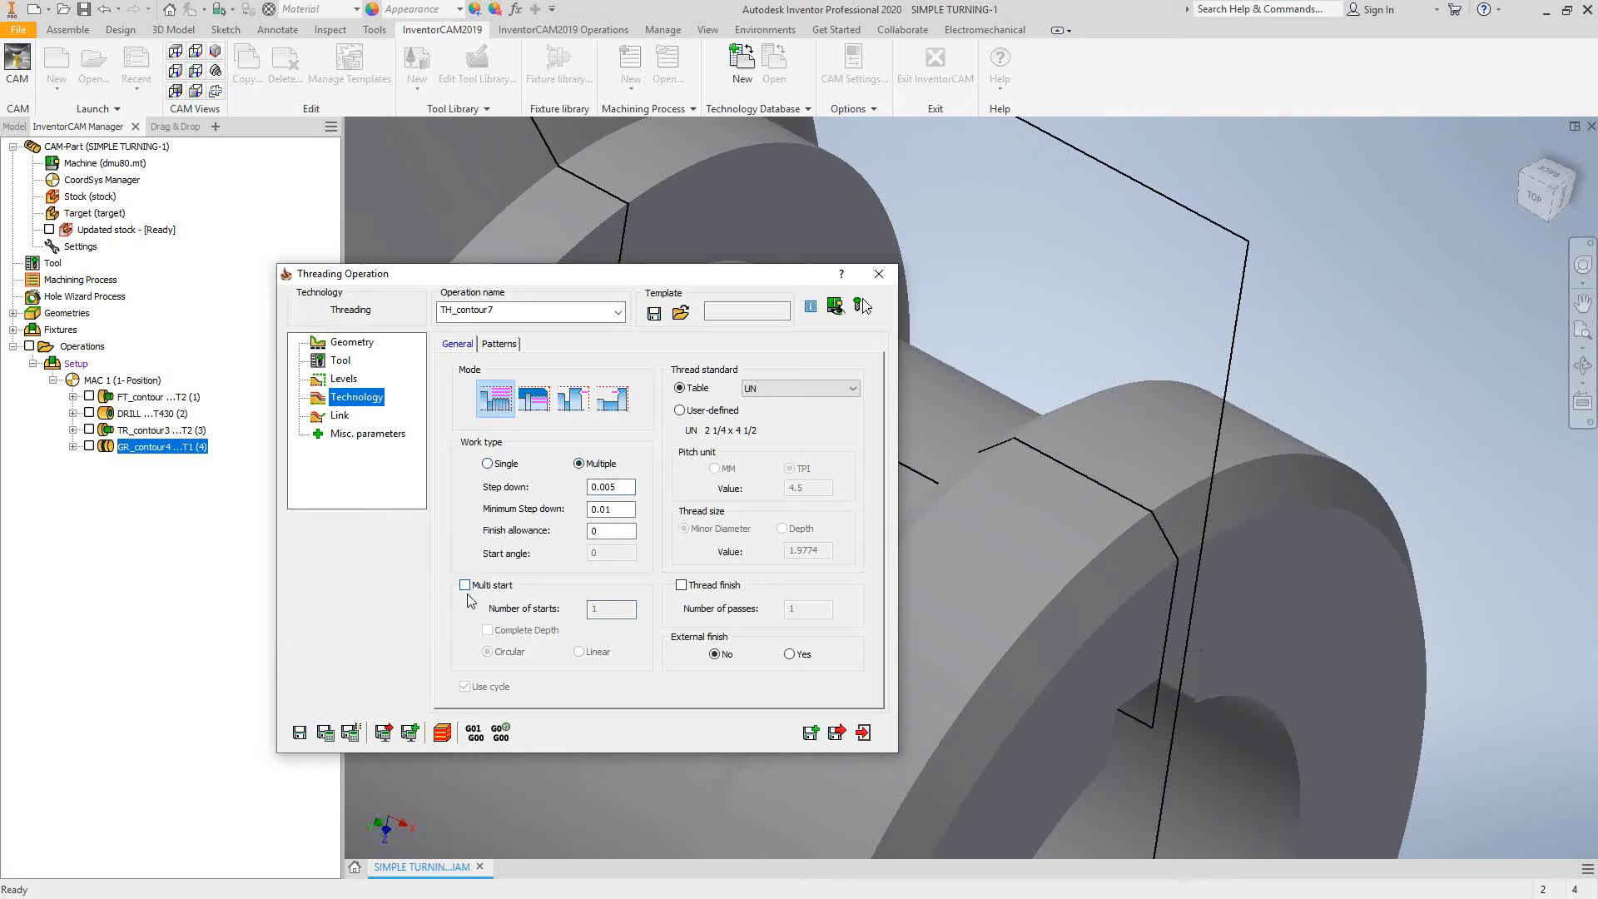
{"action": "left_click", "coordinate": [681, 585]}
{"action": "left_click", "coordinate": [681, 585]}
{"action": "left_click", "coordinate": [502, 343]}
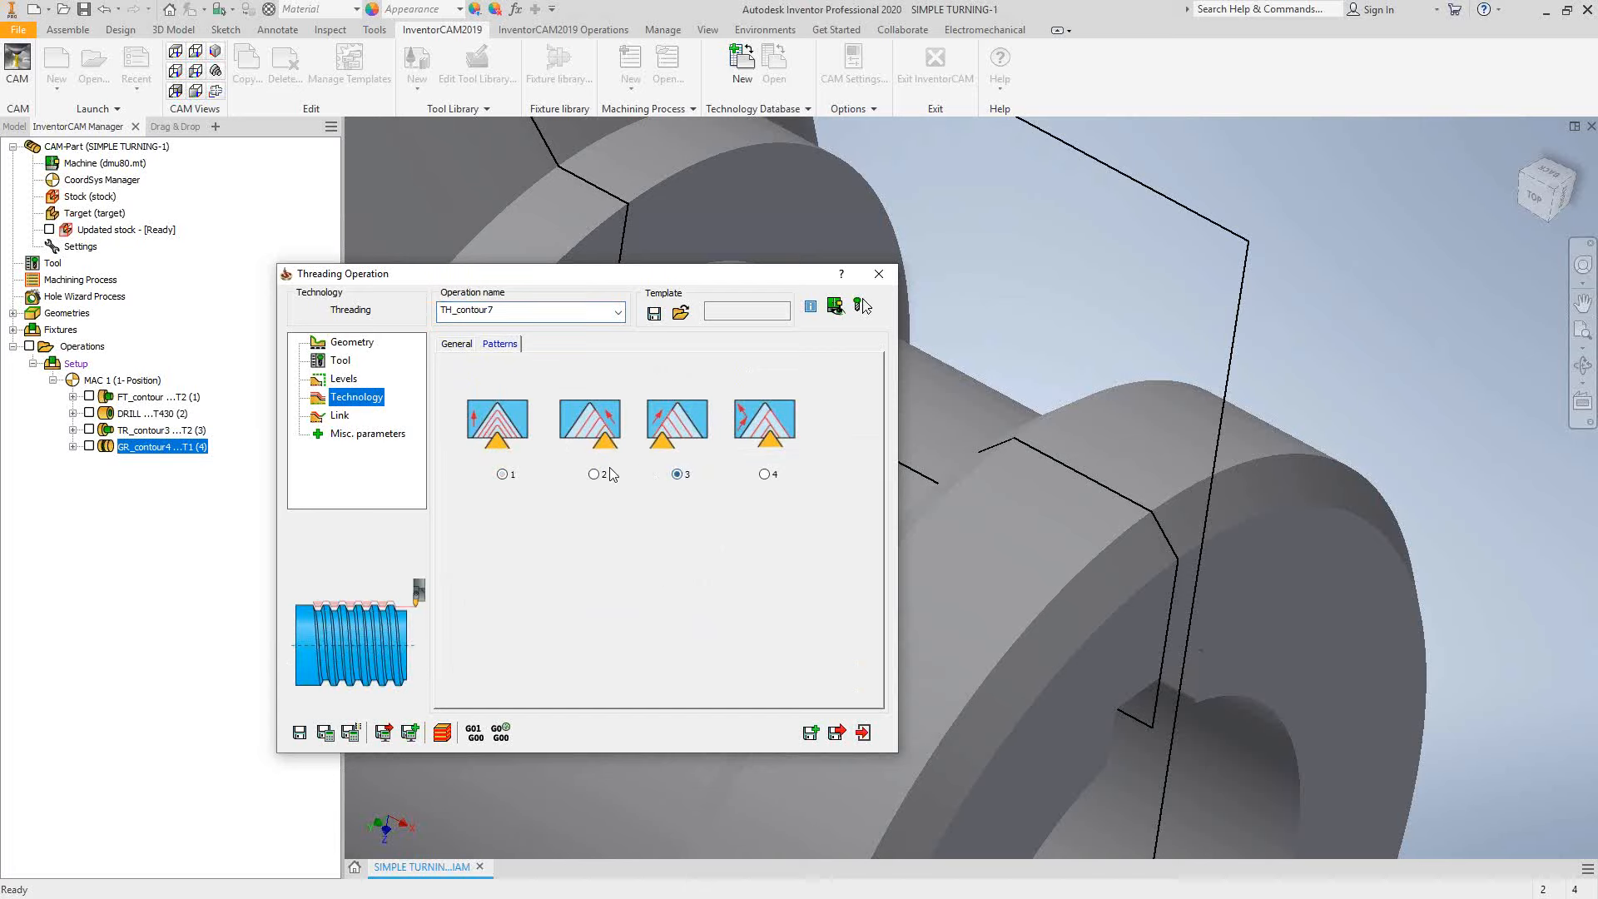
{"action": "left_click", "coordinate": [456, 344]}
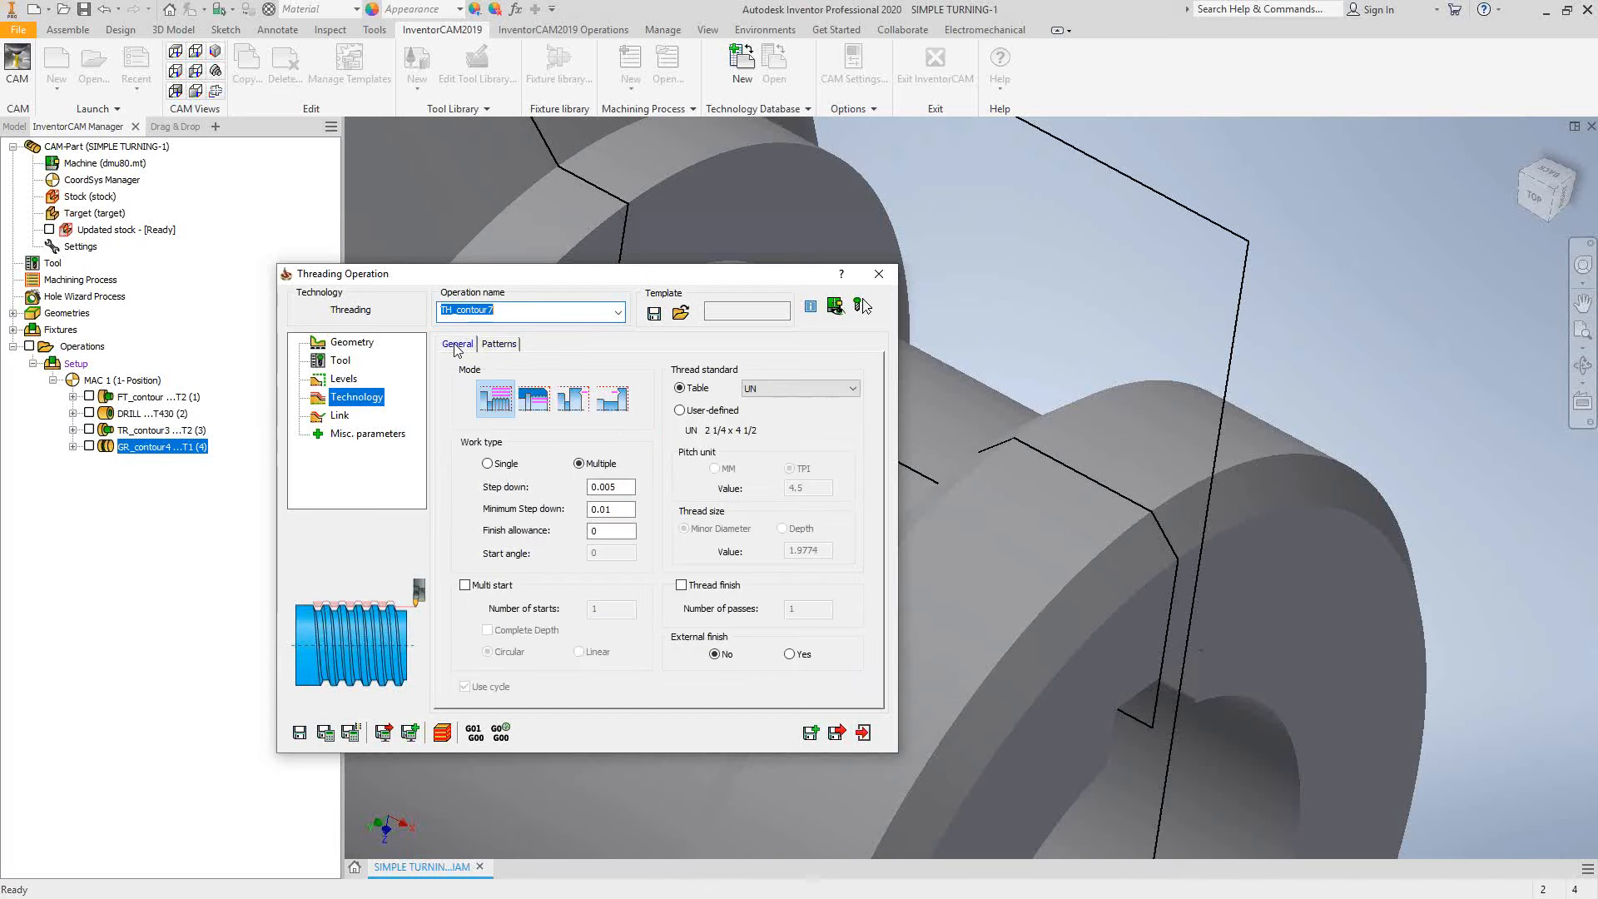
{"action": "left_click", "coordinate": [341, 416]}
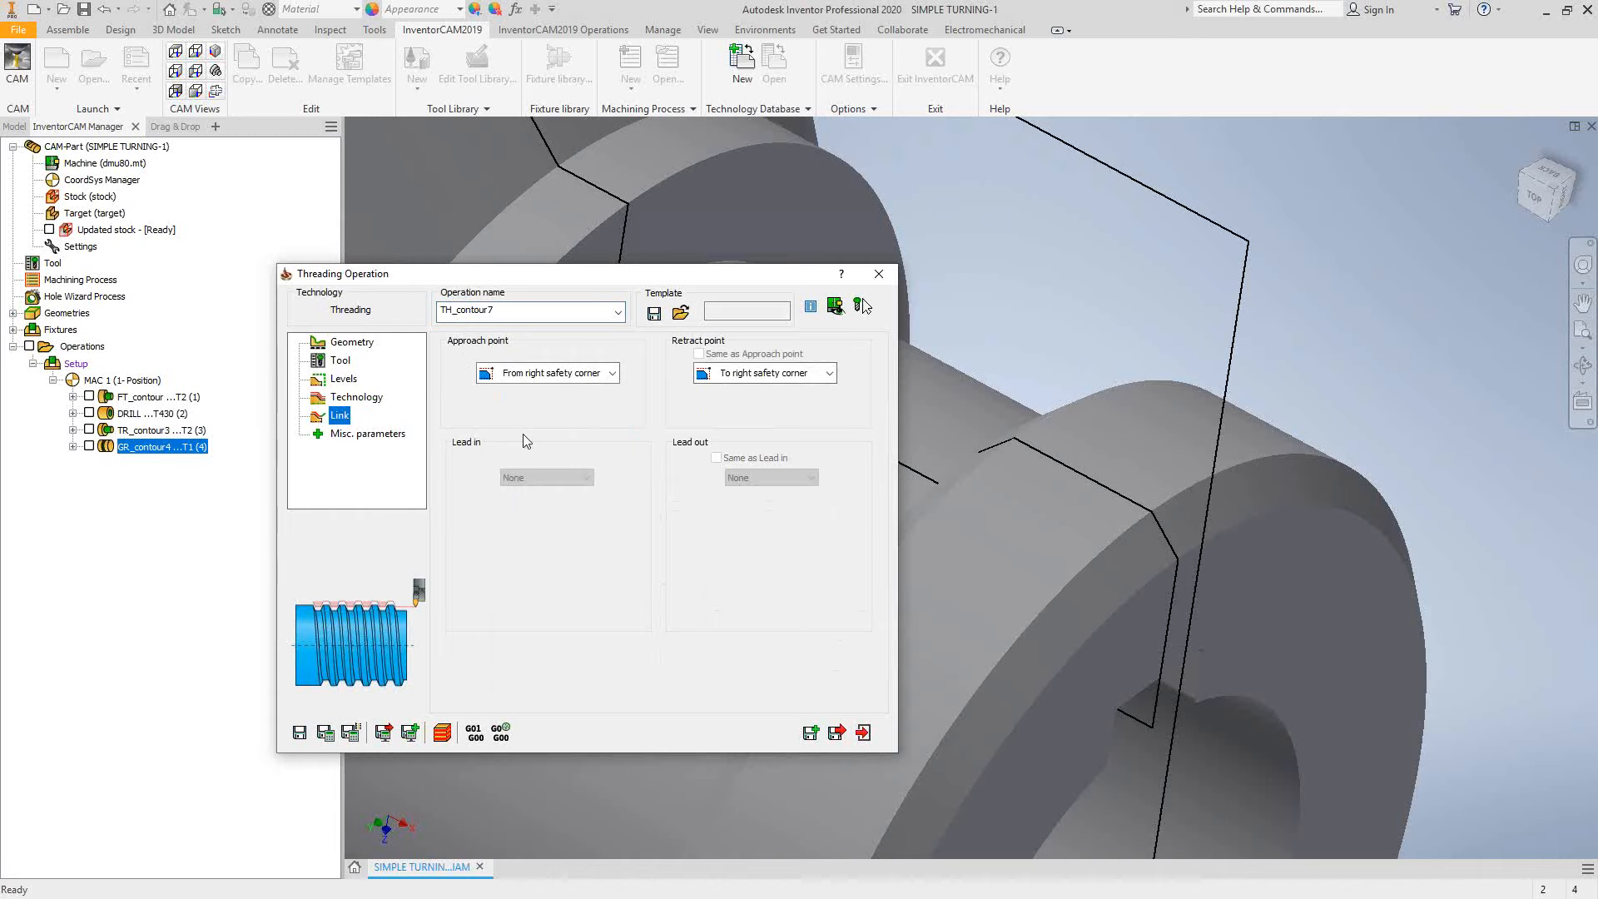
Save and calculate the threading operation, and play its turning simulation at reduced speed with the front flange enlarged
{"action": "left_click", "coordinate": [325, 739]}
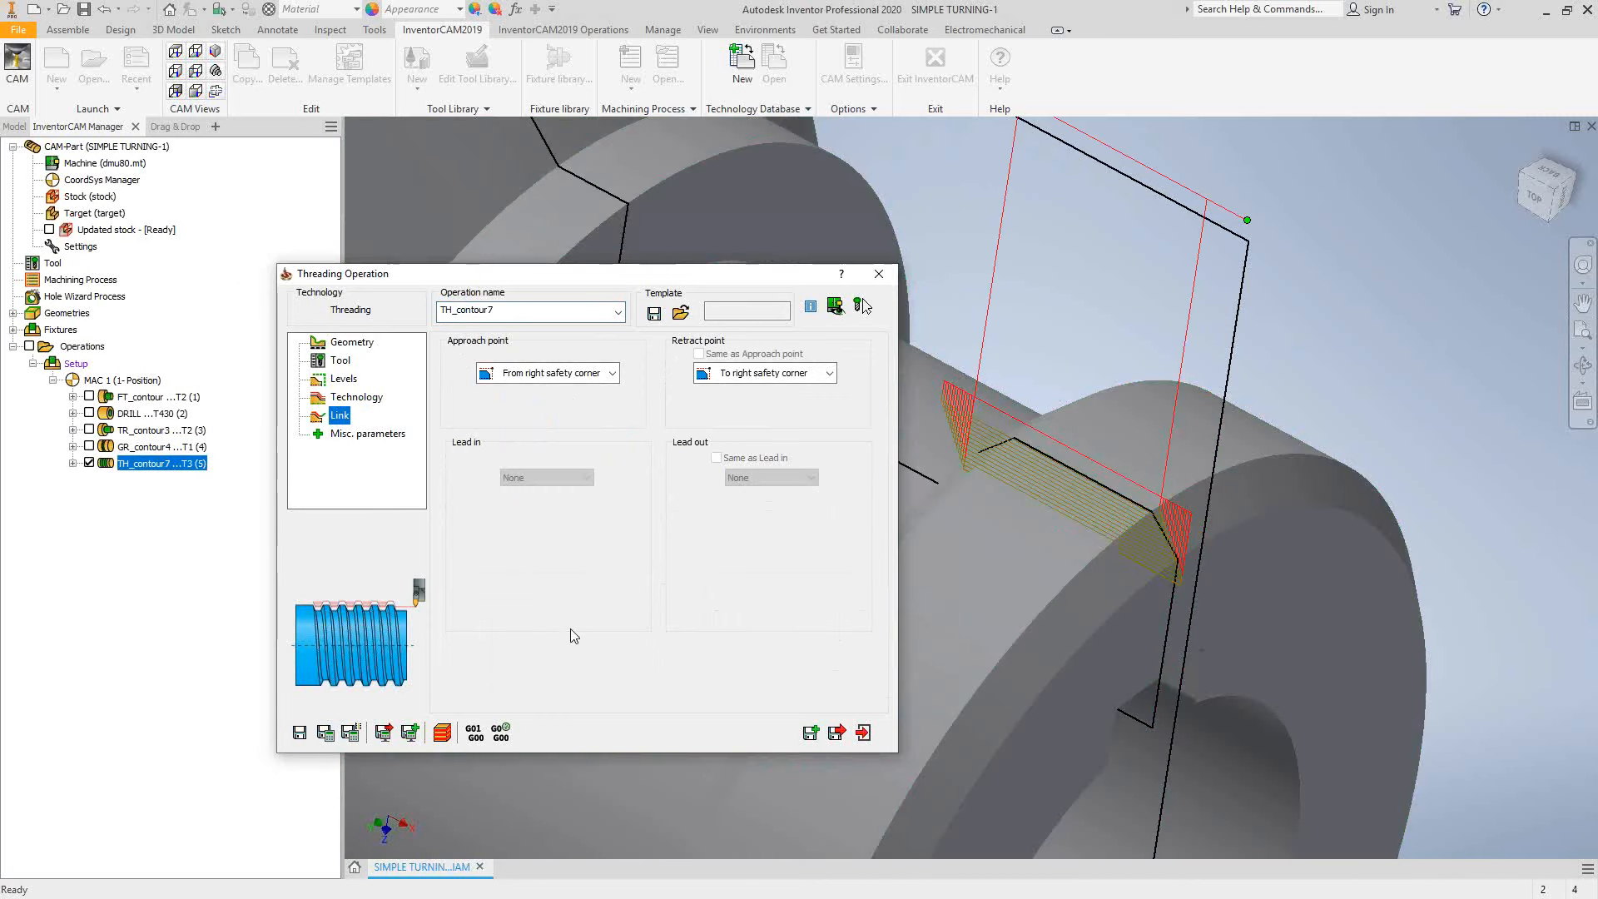
{"action": "left_click", "coordinate": [442, 734]}
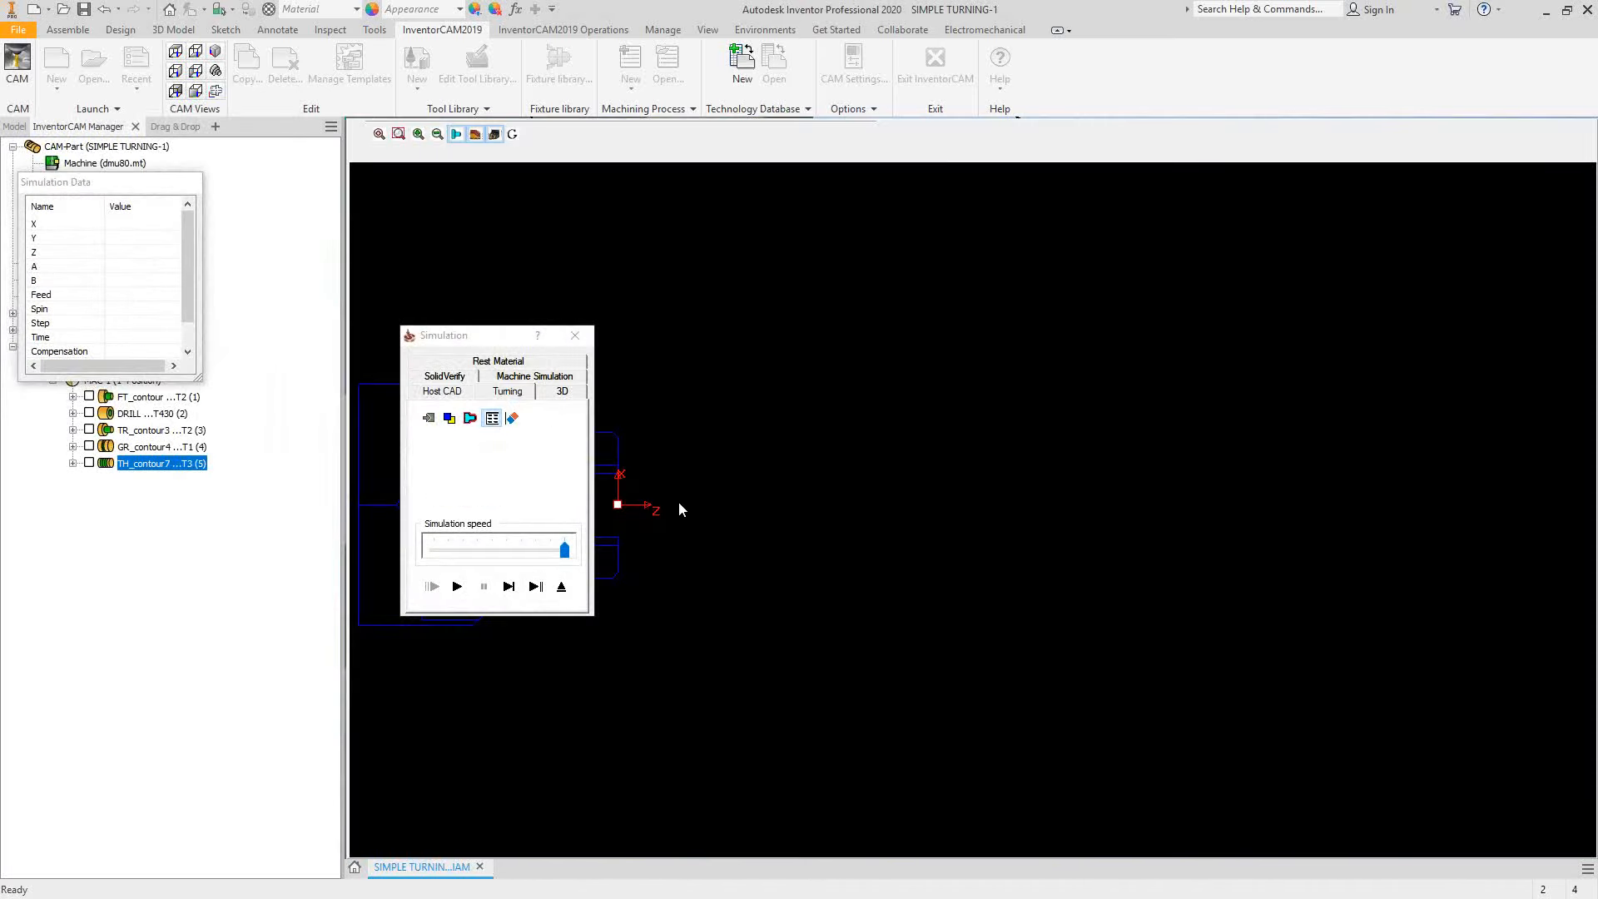
{"action": "middle_click_drag", "start_coordinate": [678, 501], "coordinate": [939, 512]}
{"action": "scroll", "coordinate": [925, 486], "scroll_direction": "up", "scroll_amount": 5}
{"action": "middle_click_drag", "start_coordinate": [1222, 477], "coordinate": [731, 526]}
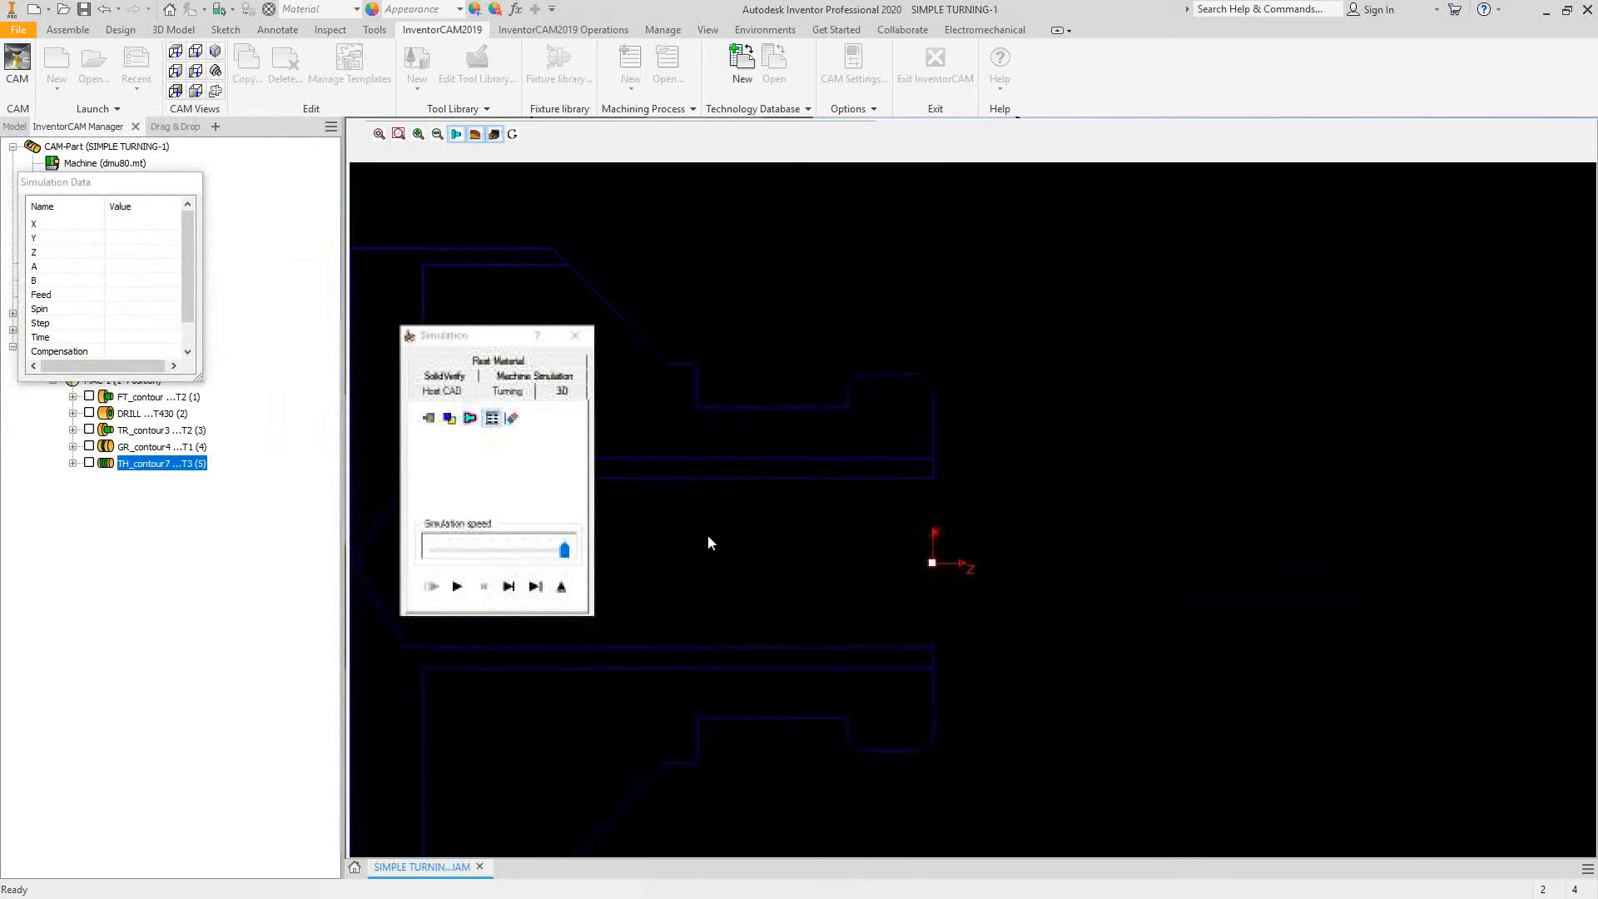
{"action": "left_click_drag", "start_coordinate": [565, 553], "coordinate": [521, 553]}
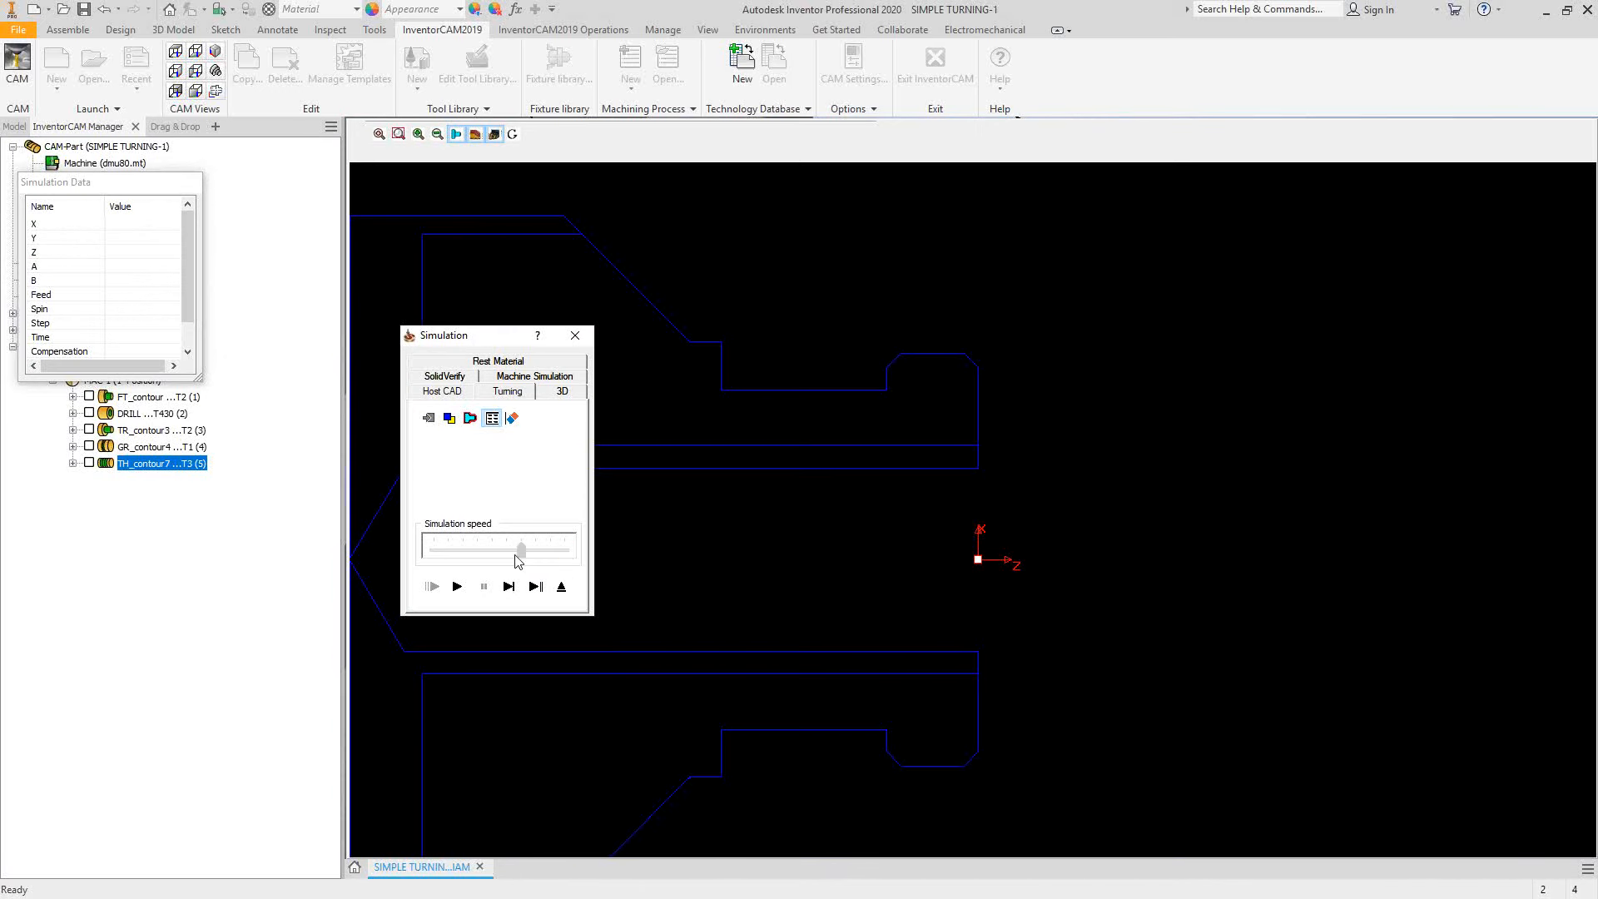
{"action": "left_click", "coordinate": [457, 586]}
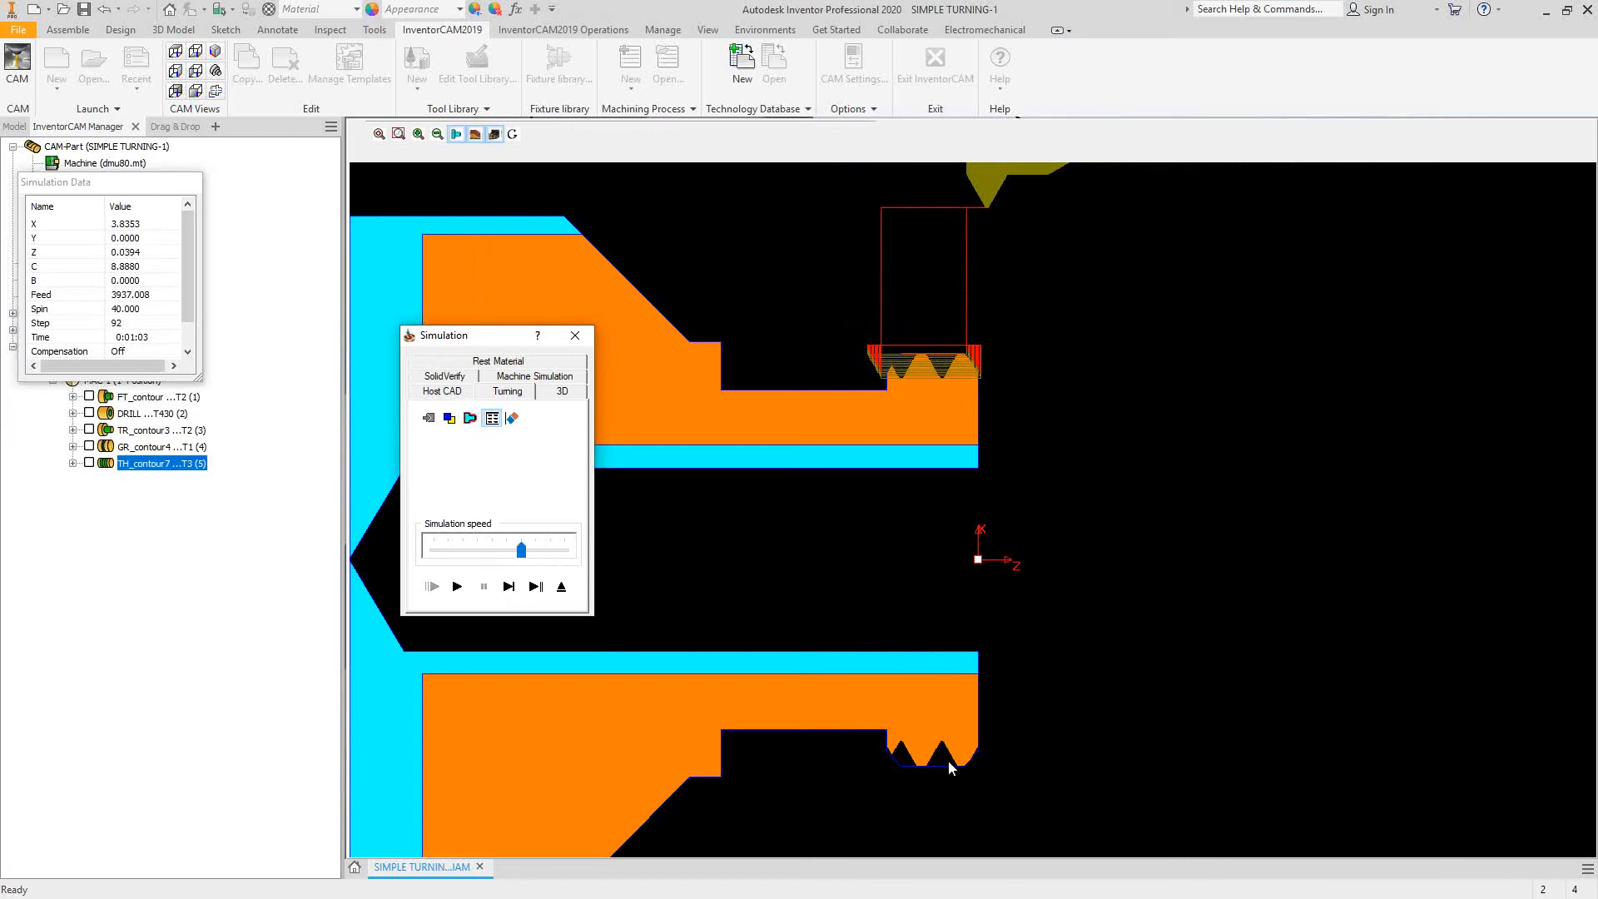
{"action": "left_click", "coordinate": [561, 586]}
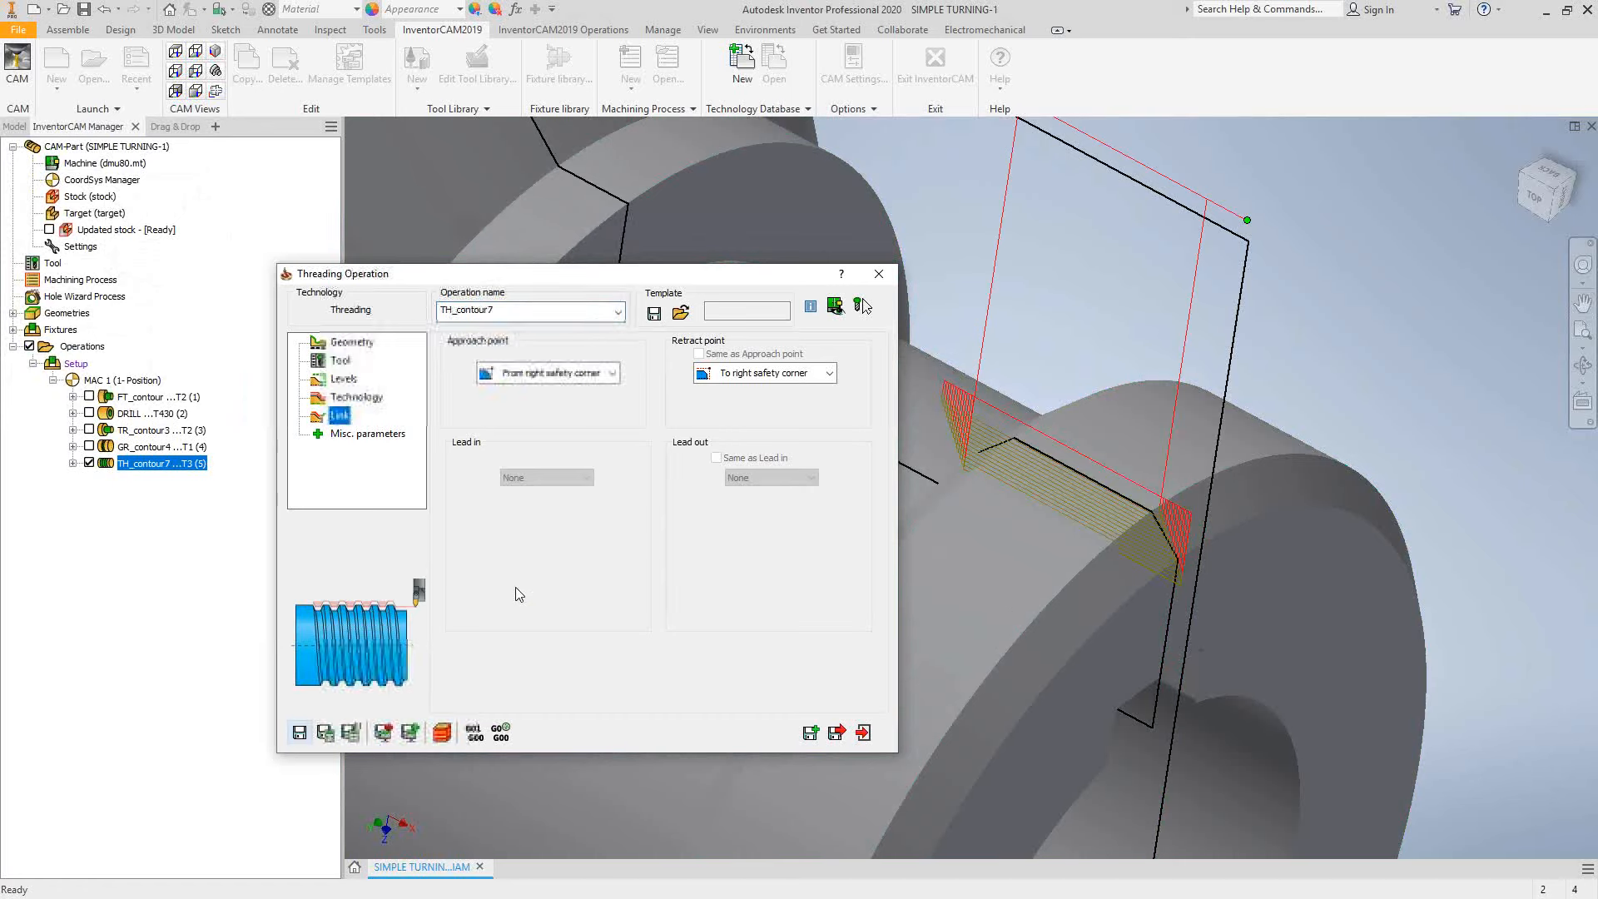